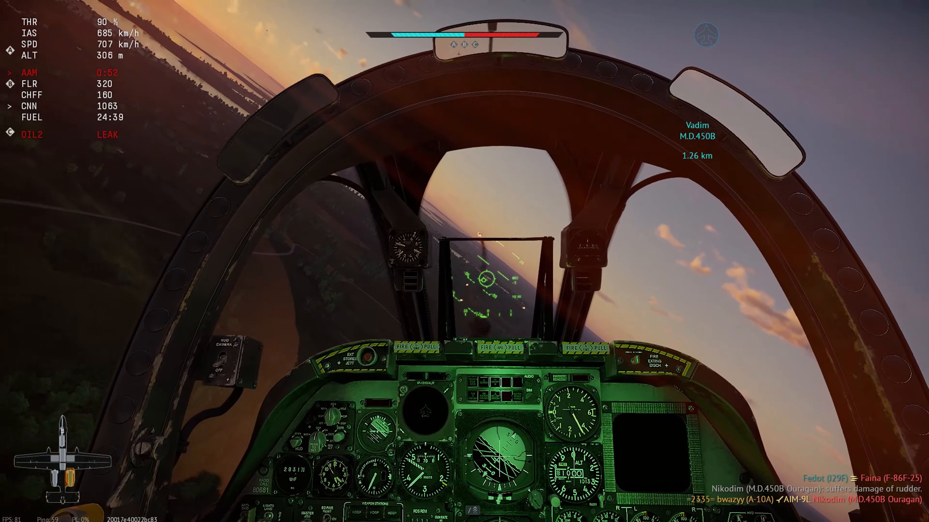
key(v)
key(v)
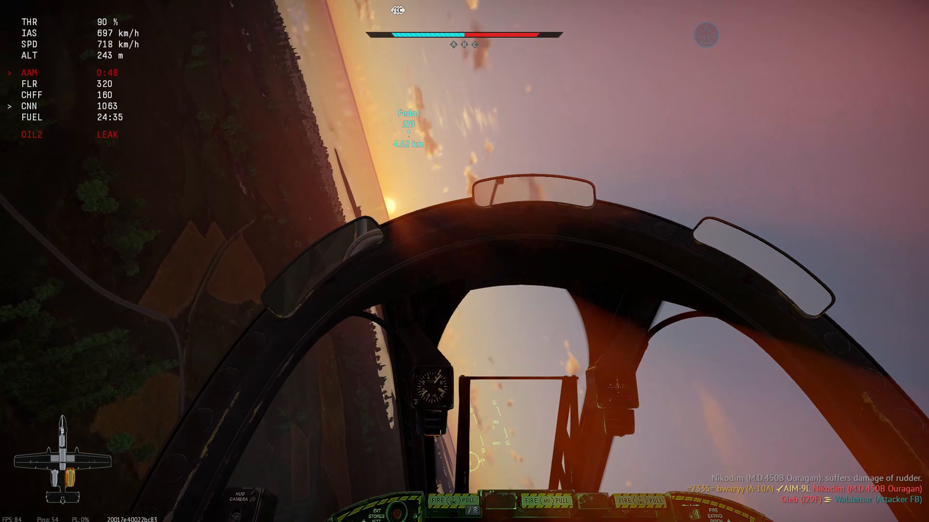
key(c)
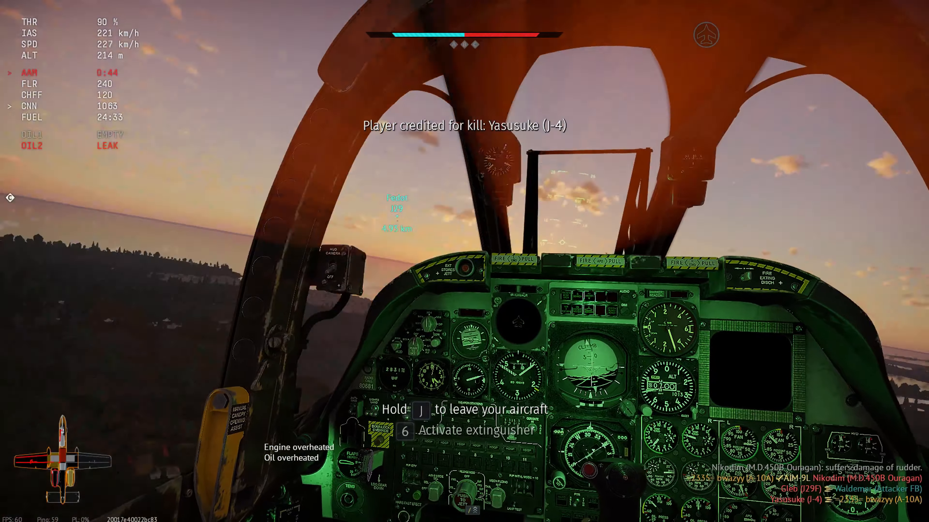
key(v)
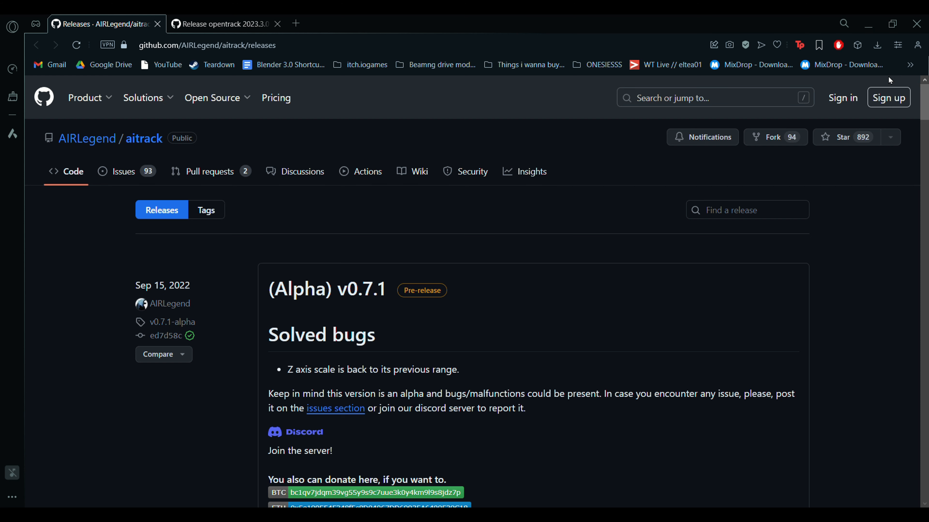
Step: Look over the aitrack v0.7.1 alpha release notes and its downloadable assets
scroll(744, 334, down, 2)
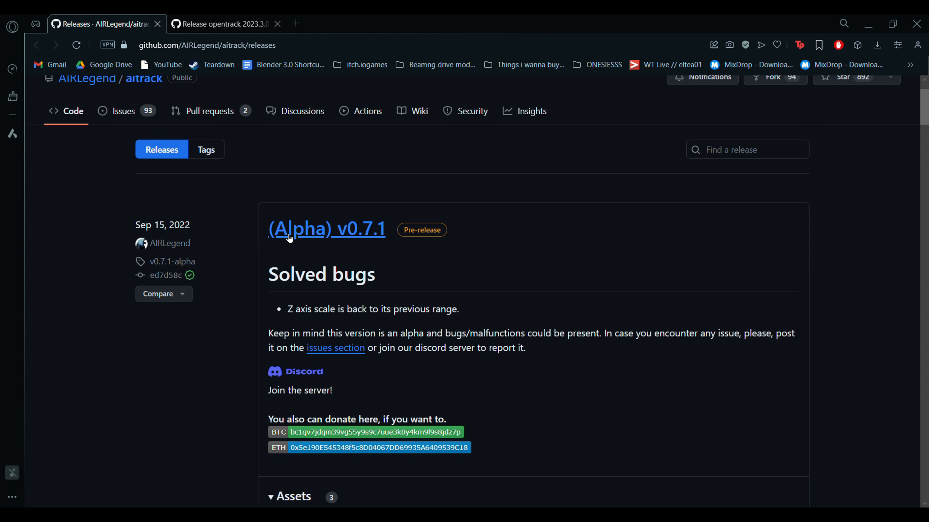
scroll(332, 241, down, 4)
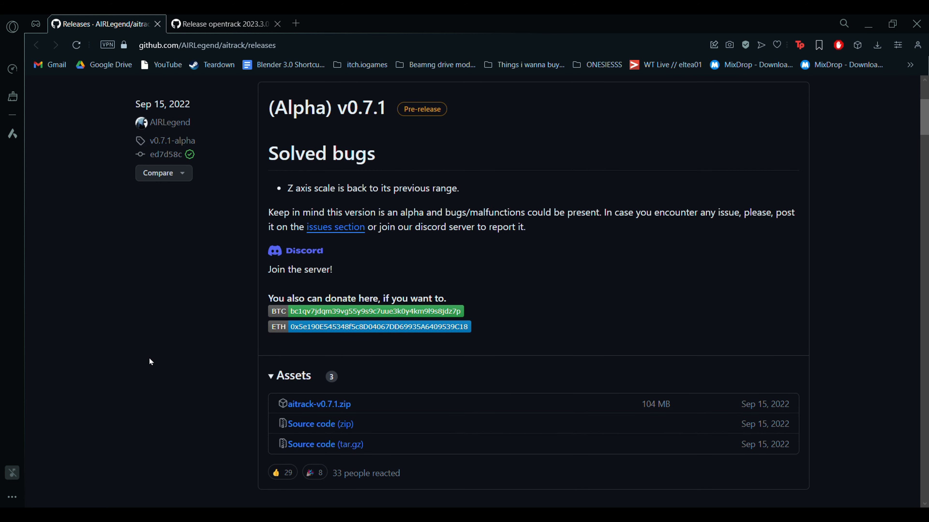
scroll(154, 359, up, 4)
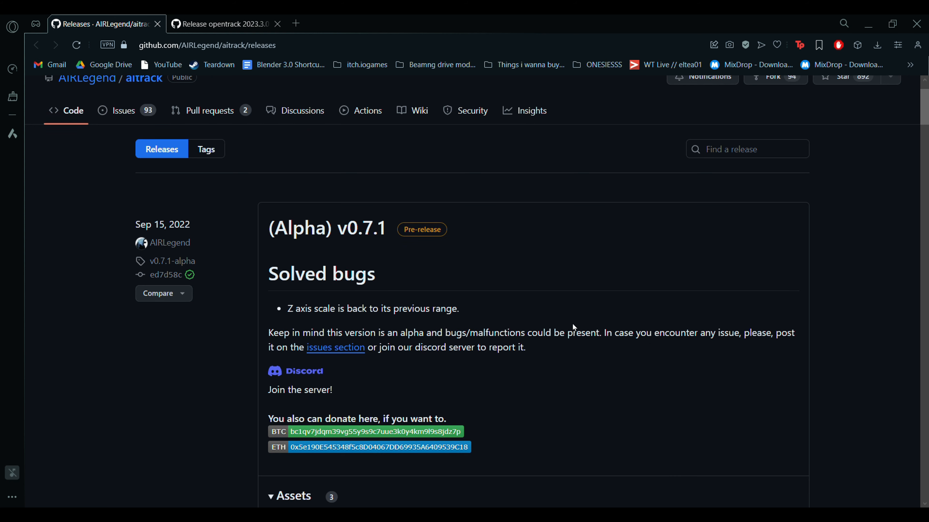
scroll(574, 327, down, 2)
scroll(311, 182, up, 2)
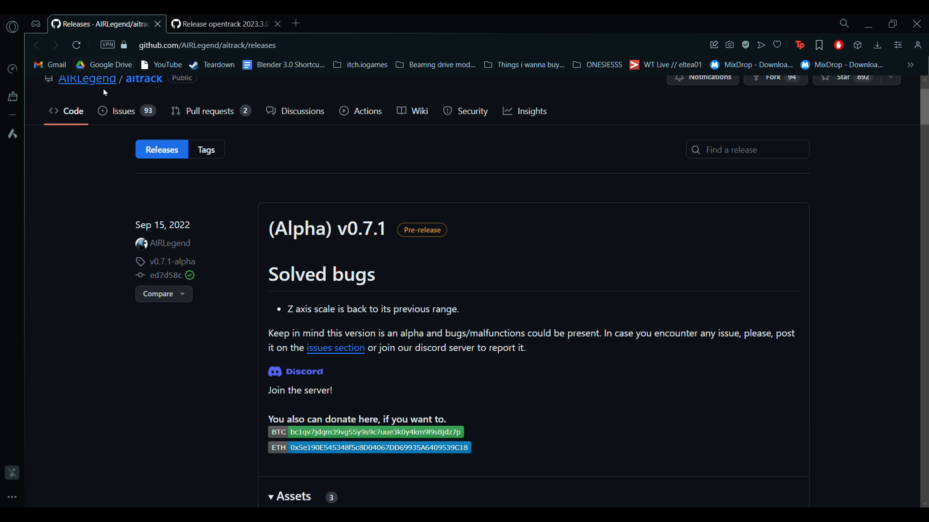
scroll(107, 76, up, 2)
mouse_move(92, 146)
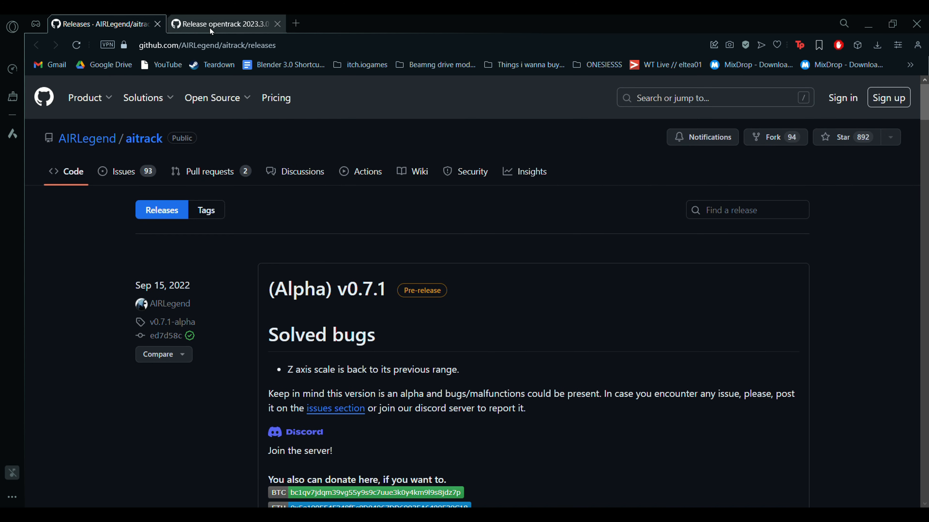
Step: Switch to the opentrack 2023.3.0 release page and look over its release notes
click(219, 24)
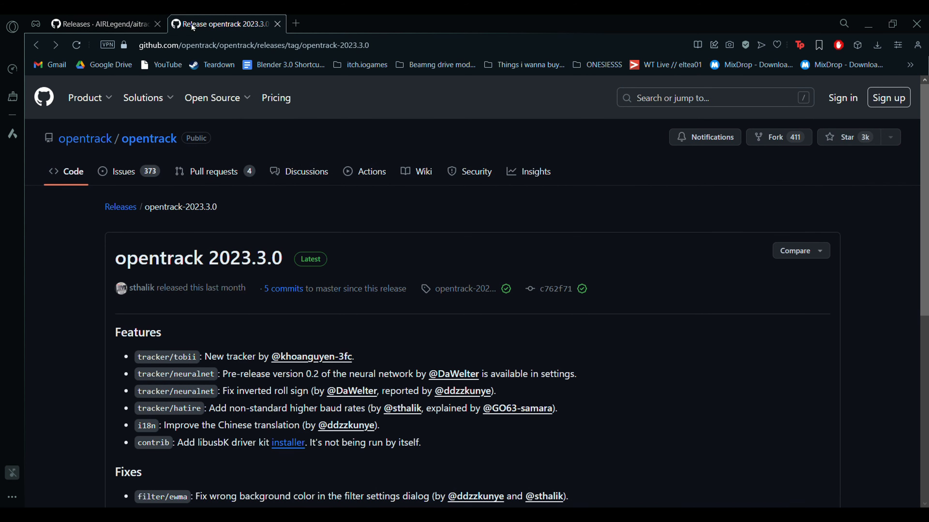
scroll(96, 228, down, 2)
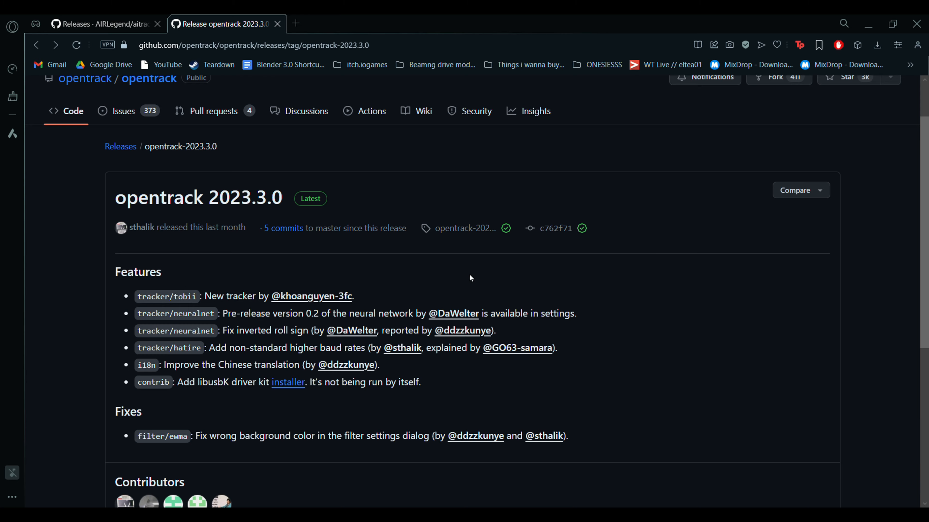
scroll(470, 278, down, 4)
scroll(400, 212, up, 4)
Step: Go back to the opentrack repository's main page and open the opentrack 2023.3.0 release from it
click(36, 45)
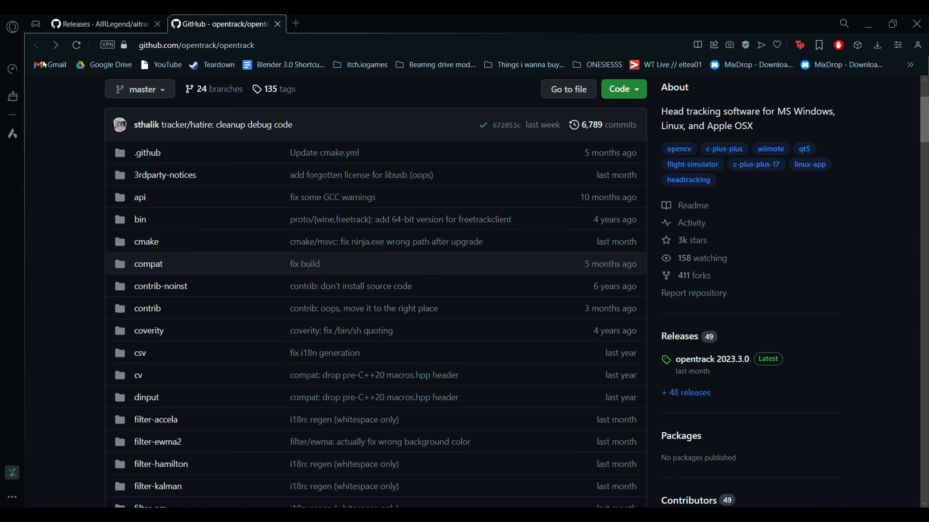
scroll(417, 169, up, 4)
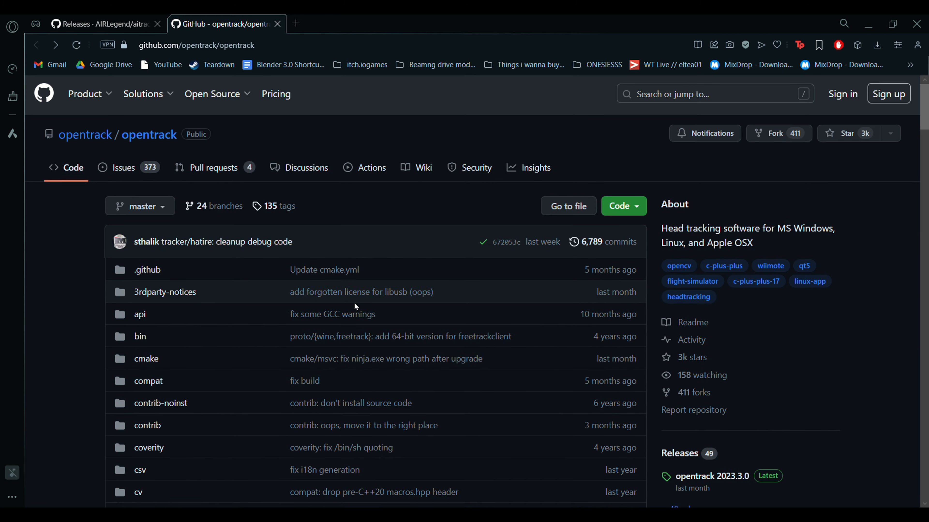
scroll(901, 276, down, 8)
click(721, 243)
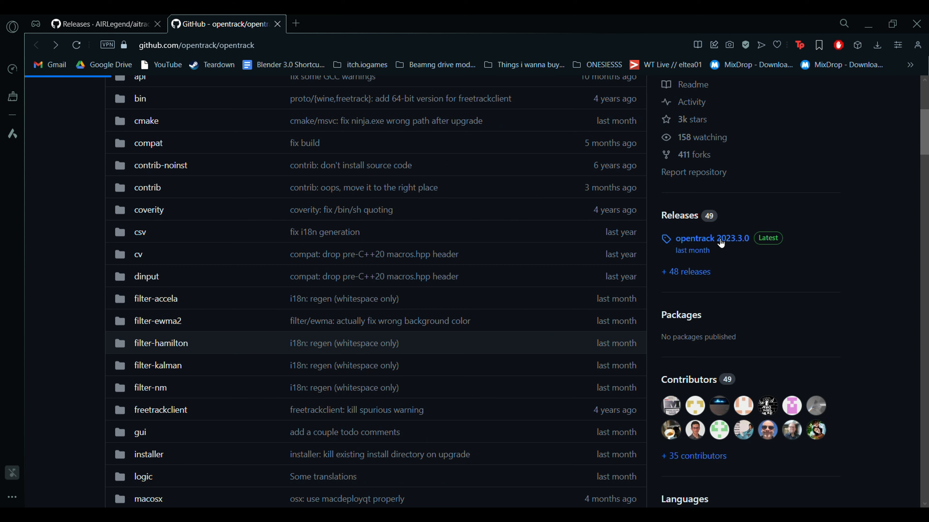
Step: Locate the win32 setup file among the opentrack 2023.3.0 release assets
scroll(323, 238, down, 4)
scroll(288, 347, down, 4)
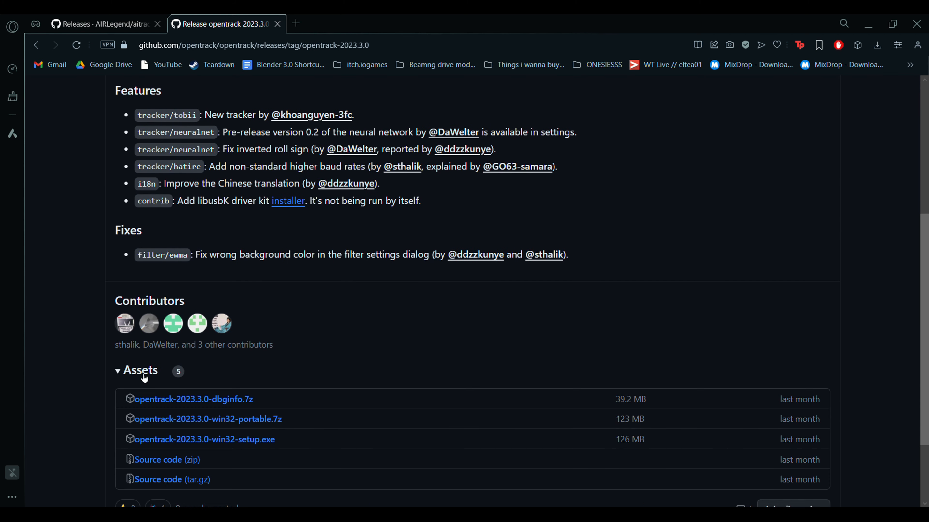
click(138, 374)
click(137, 381)
scroll(243, 272, down, 3)
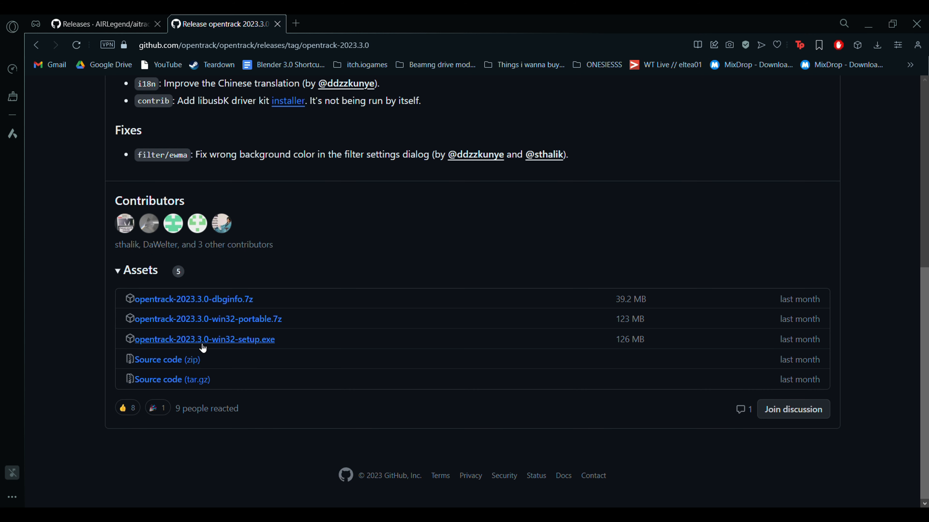
scroll(273, 348, up, 6)
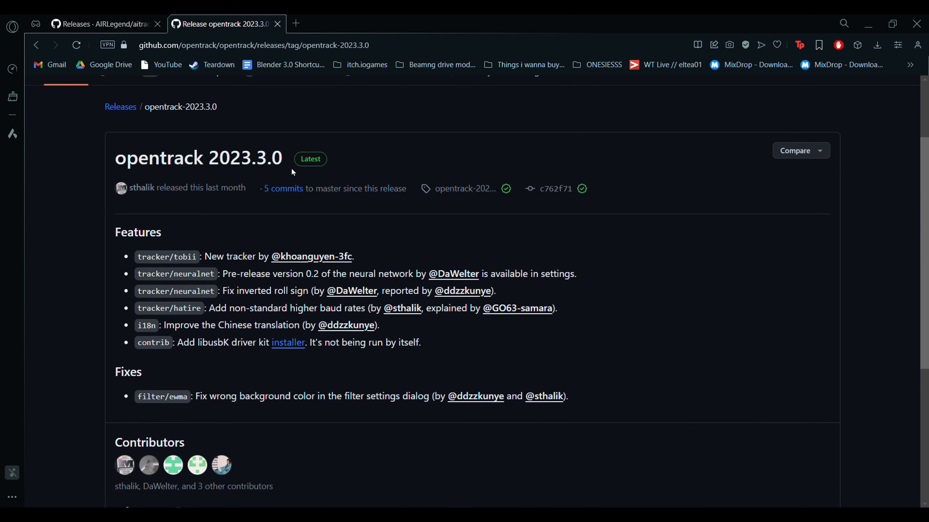
scroll(361, 330, up, 3)
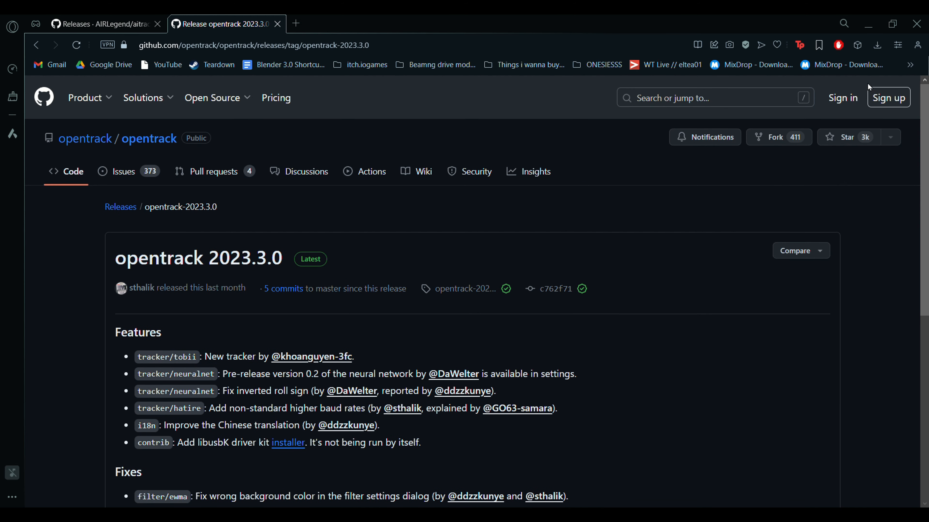
Step: Minimize the browser, launch AITrack from the desktop and open its configuration window
click(868, 24)
double_click(479, 211)
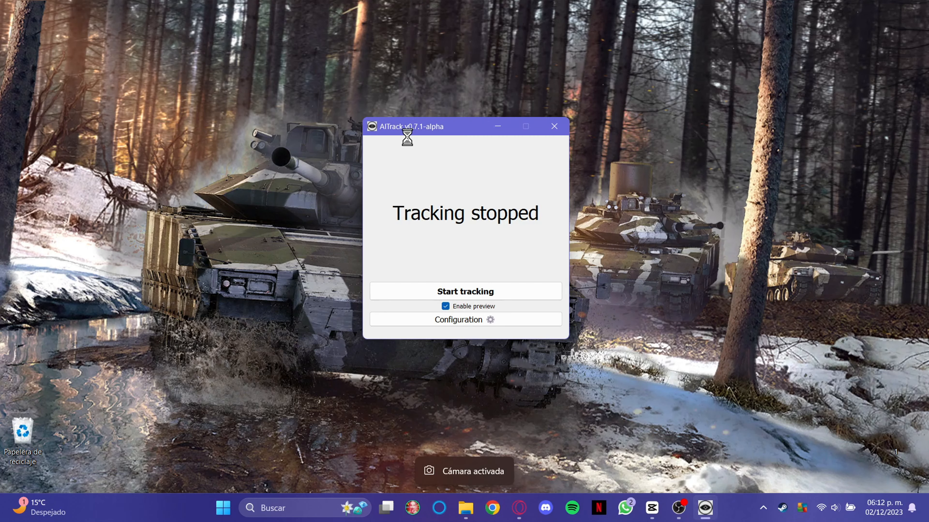
drag(444, 118, 231, 134)
click(249, 324)
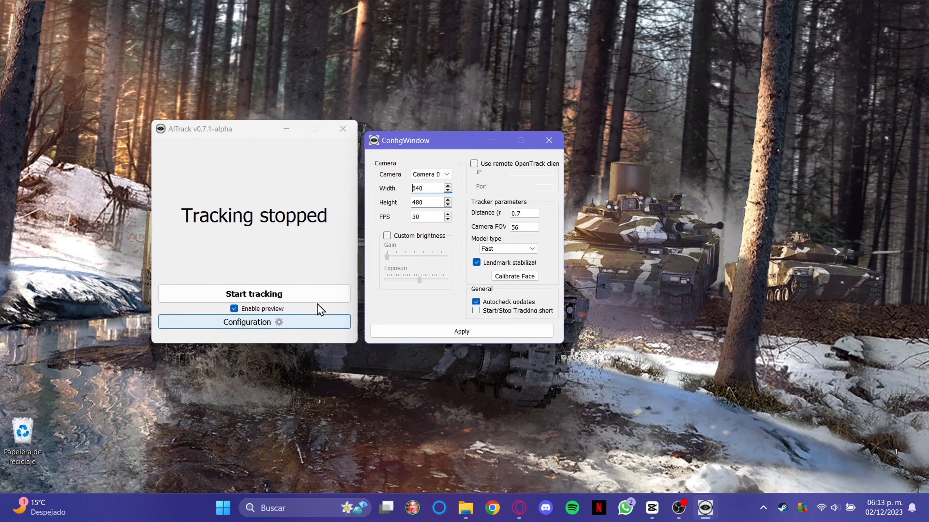
Step: Select Camera 0 as the camera and switch the remote OpenTrack client option on and off again
click(441, 174)
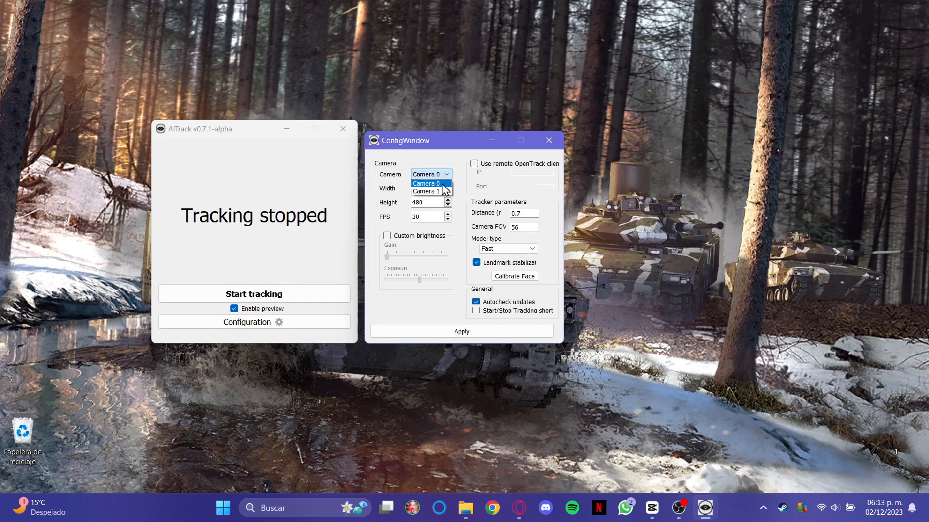
click(438, 183)
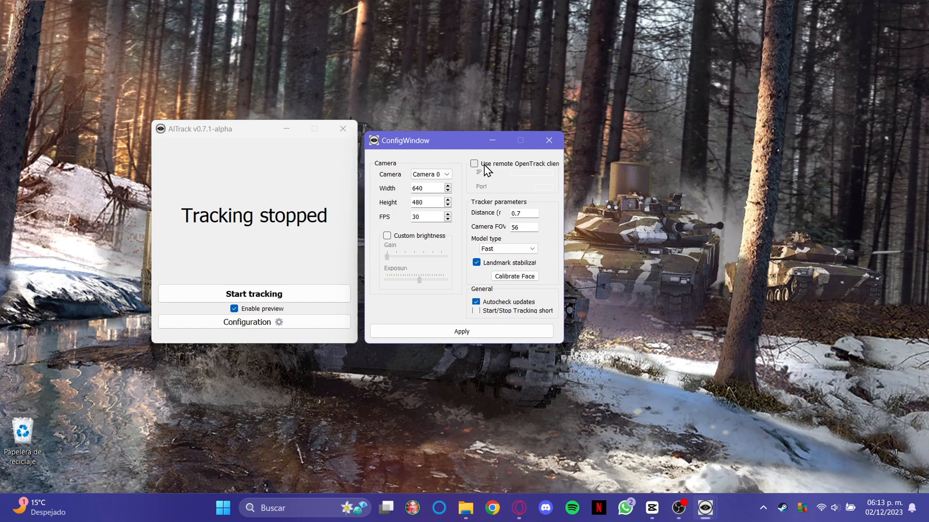
click(475, 164)
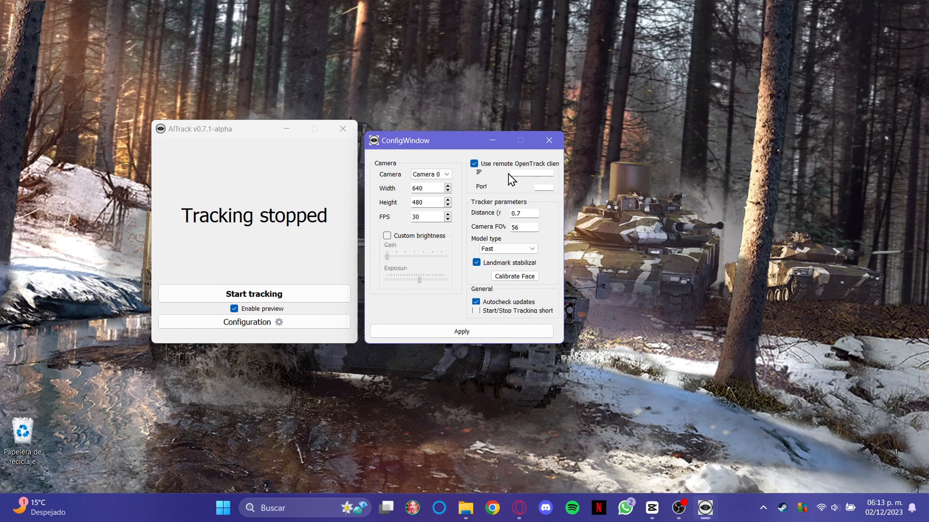
click(475, 164)
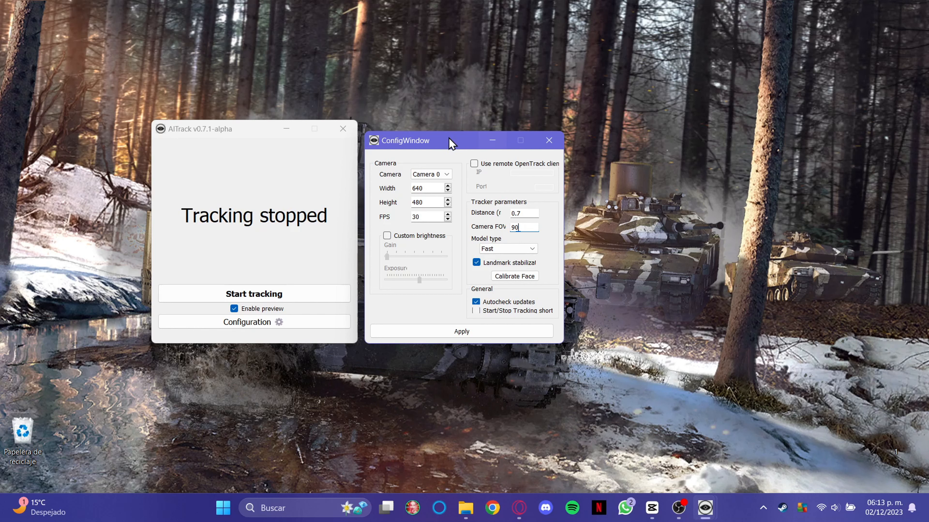
Step: Set camera FOV to 90, model type to Medium and the remote OpenTrack client to 127.0.0.1, port 4242, and apply the configuration
drag(457, 143, 479, 125)
scroll(537, 236, down, 1)
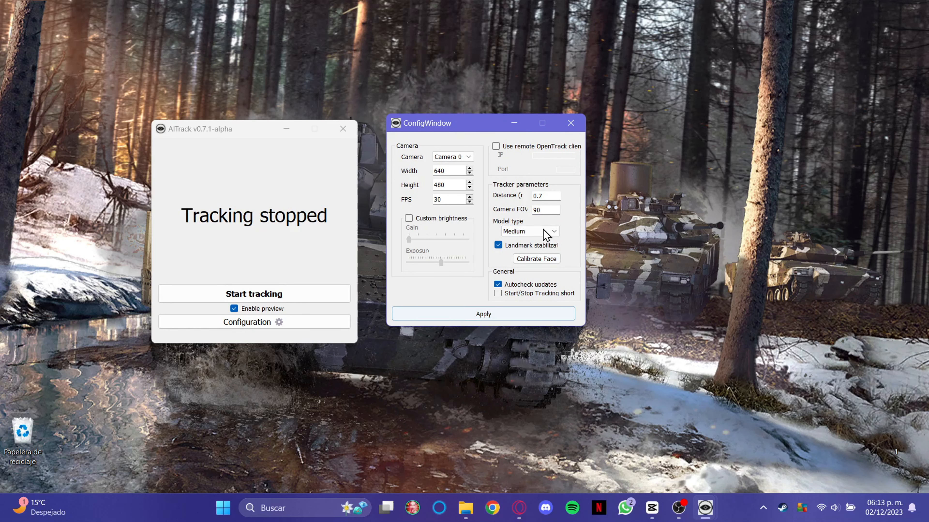
click(521, 315)
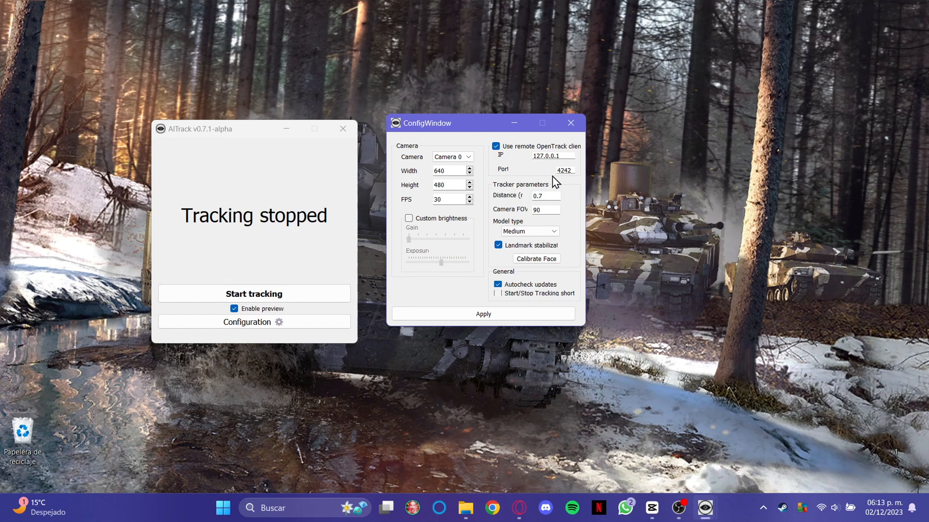
Step: Run and stop a face tracking test, and apply and close the AITrack configuration
click(291, 297)
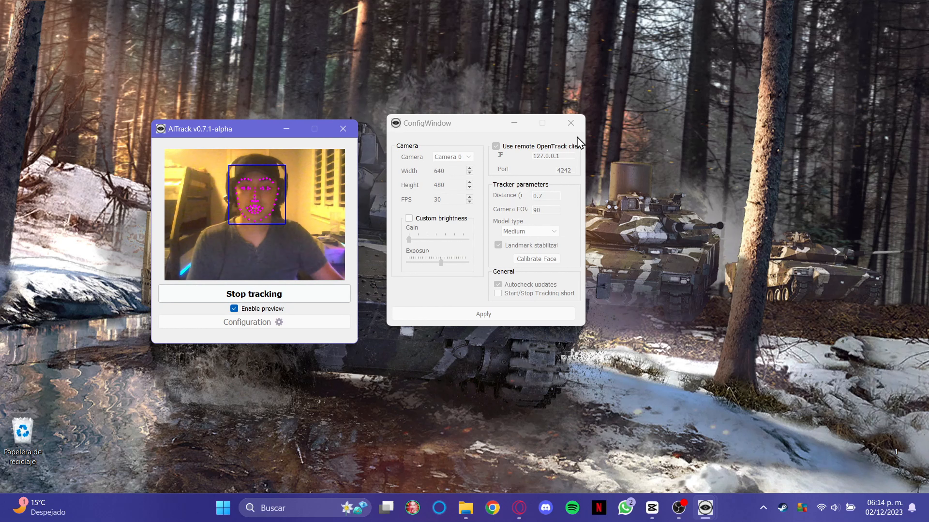
click(239, 299)
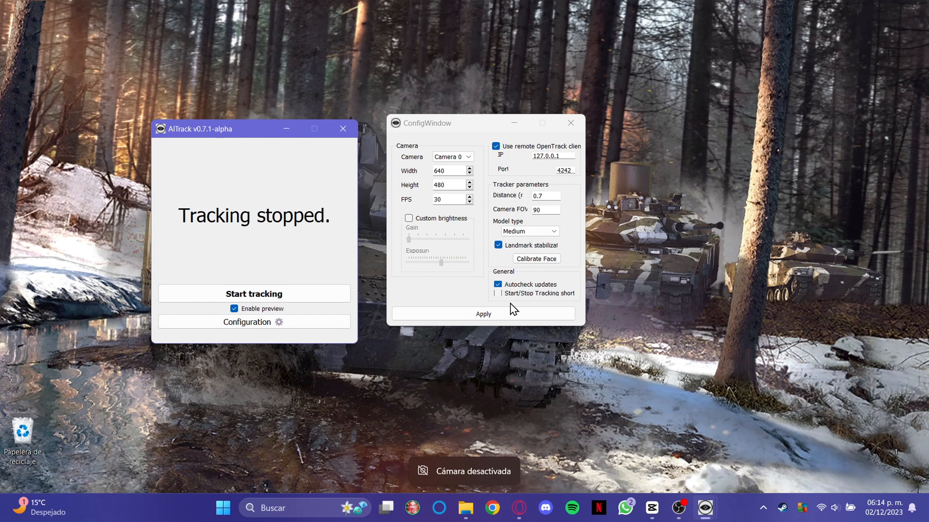
click(492, 317)
click(570, 123)
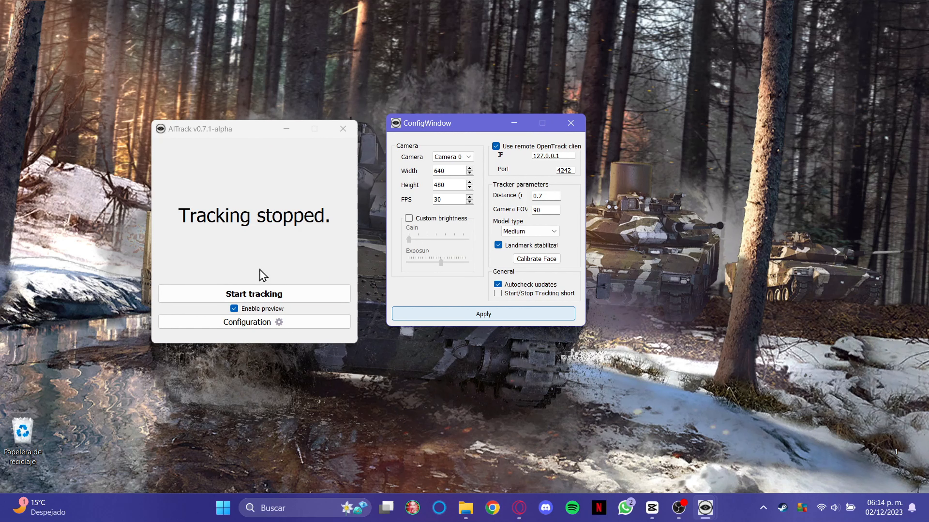
Step: Launch opentrack beside the AITrack window and choose UDP over network as its input
double_click(428, 191)
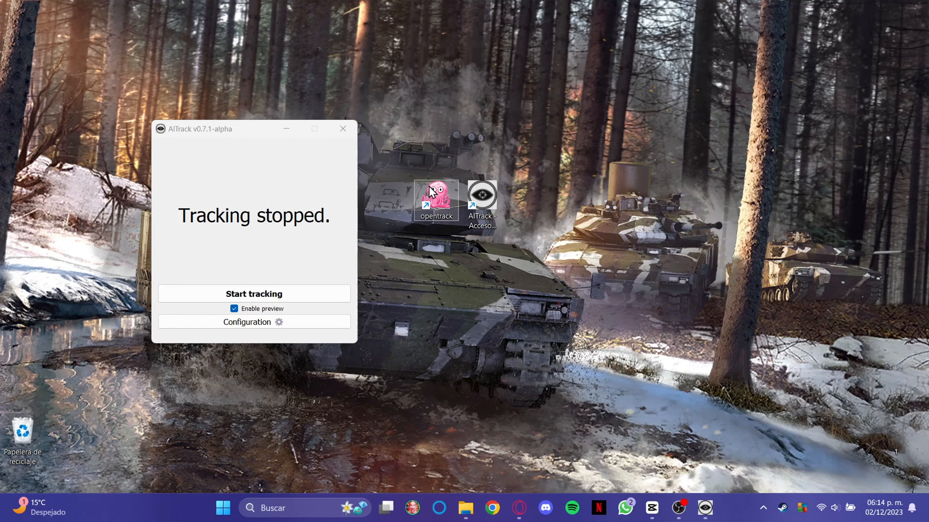
drag(453, 109, 575, 115)
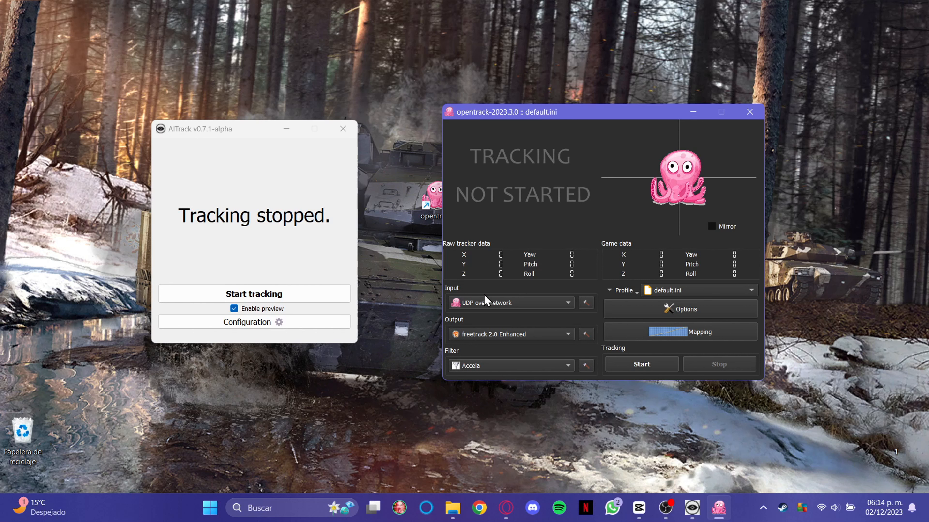
click(545, 302)
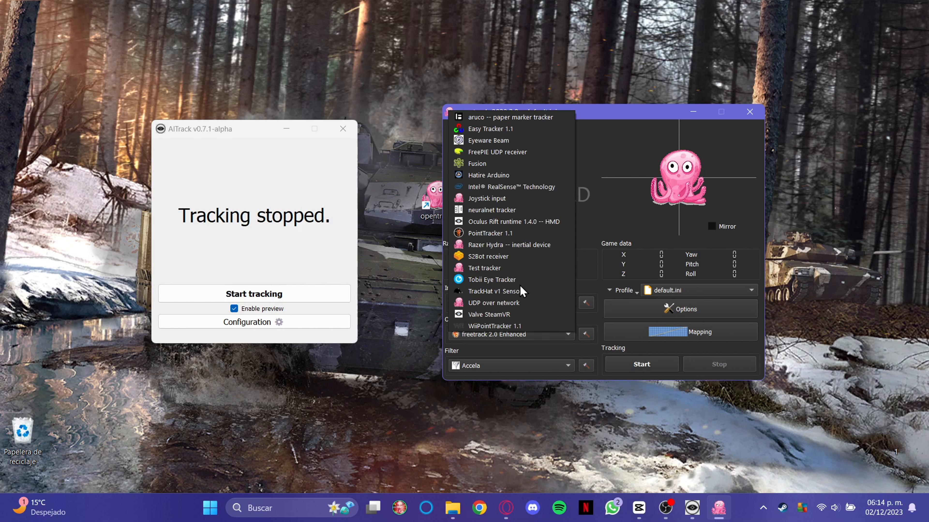
click(530, 303)
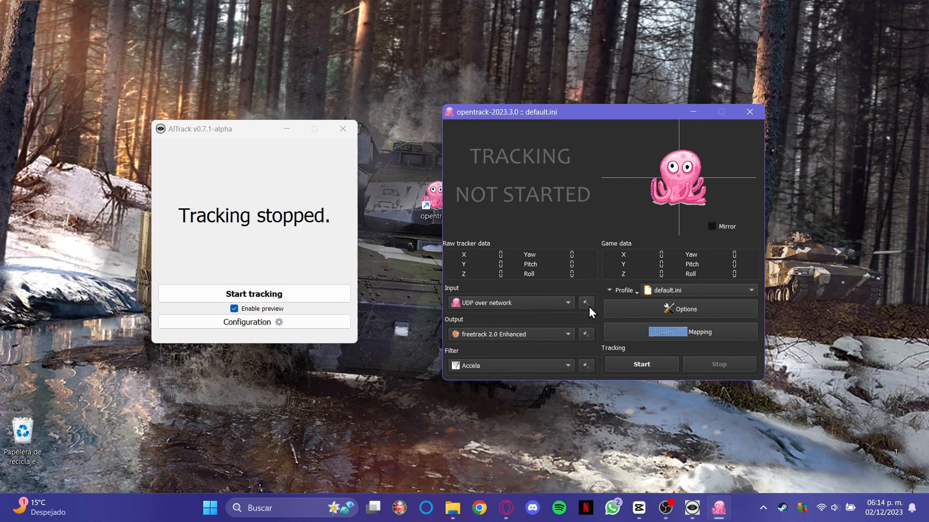
Step: Choose freetrack 2.0 Enhanced as the output and confirm its protocol settings with the interface set to Enable both
click(529, 338)
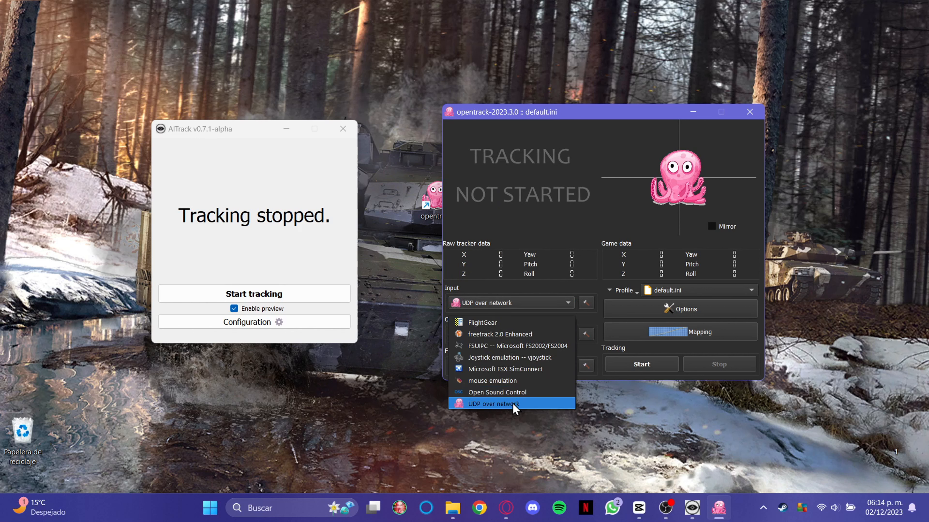
click(506, 335)
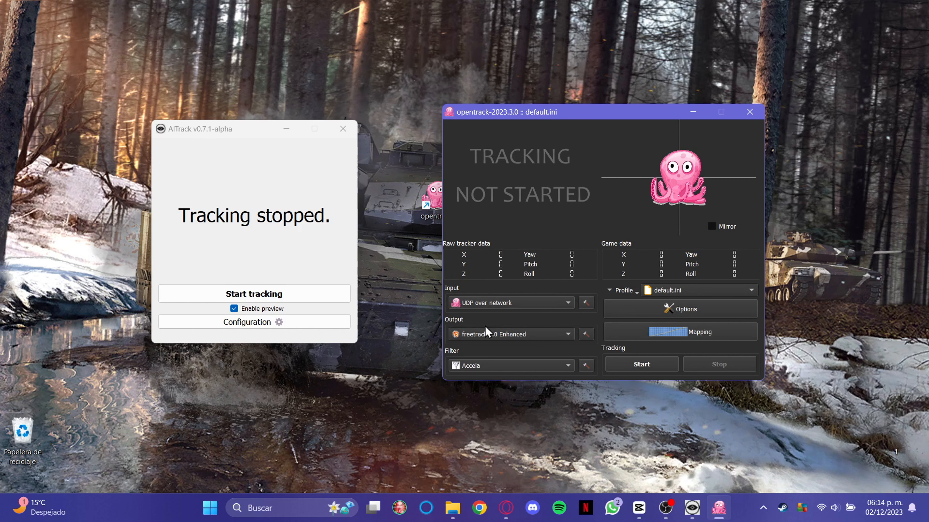
click(585, 335)
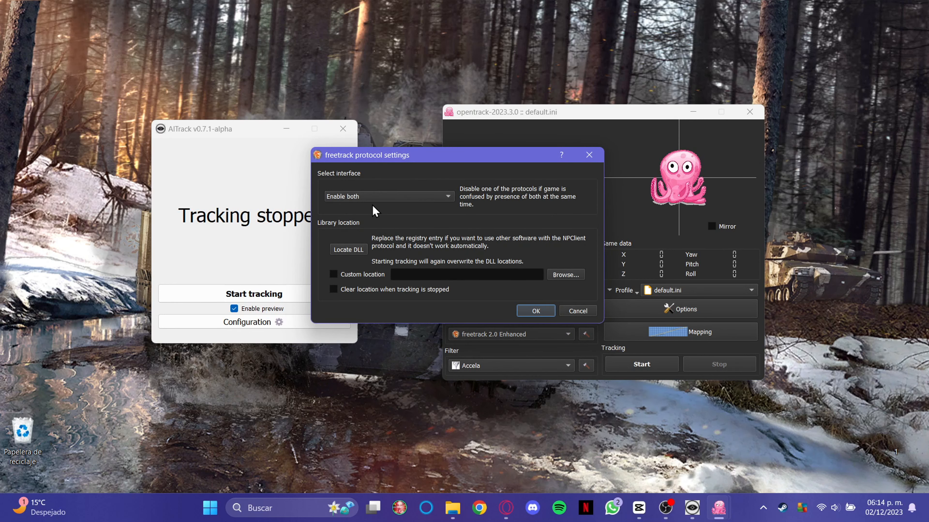
click(362, 197)
click(376, 193)
click(365, 198)
click(366, 199)
click(546, 311)
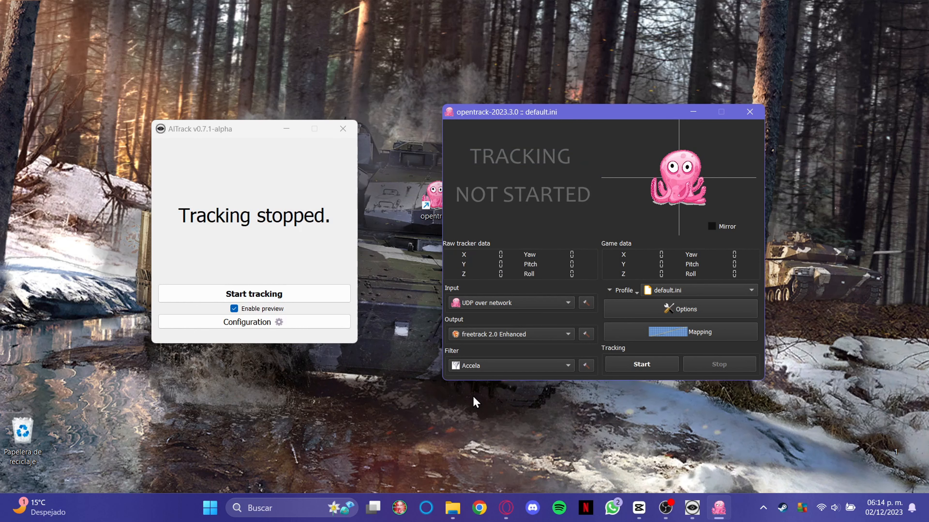
Step: Choose Accela as the filter and default.ini as the profile
click(475, 366)
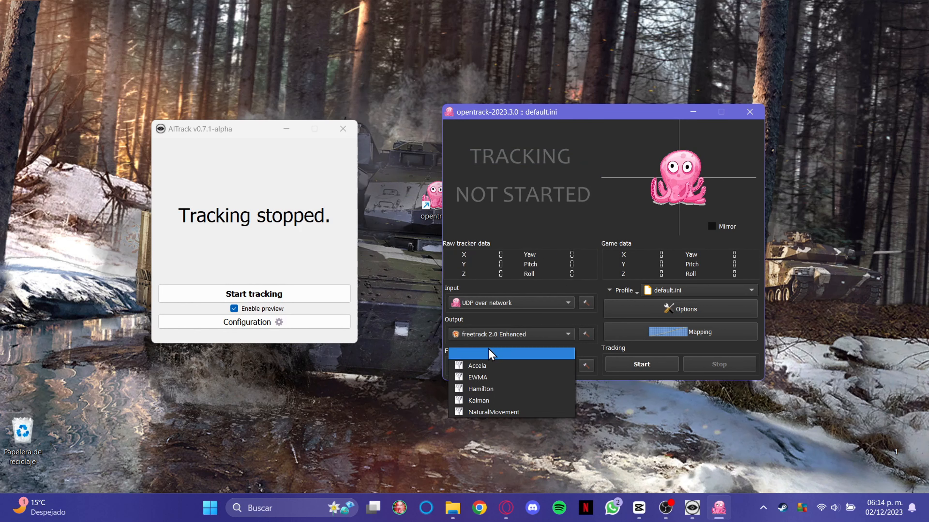
click(509, 370)
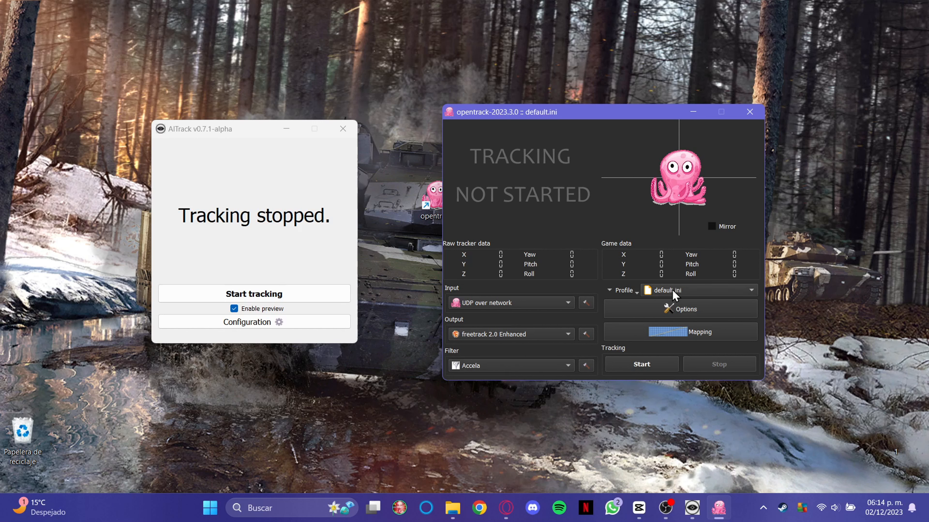
click(622, 291)
click(623, 291)
click(623, 291)
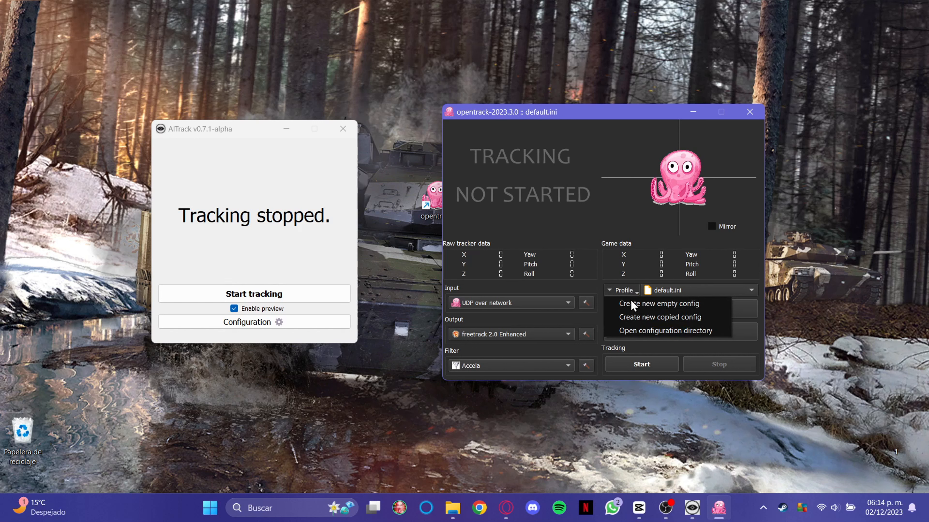
click(624, 293)
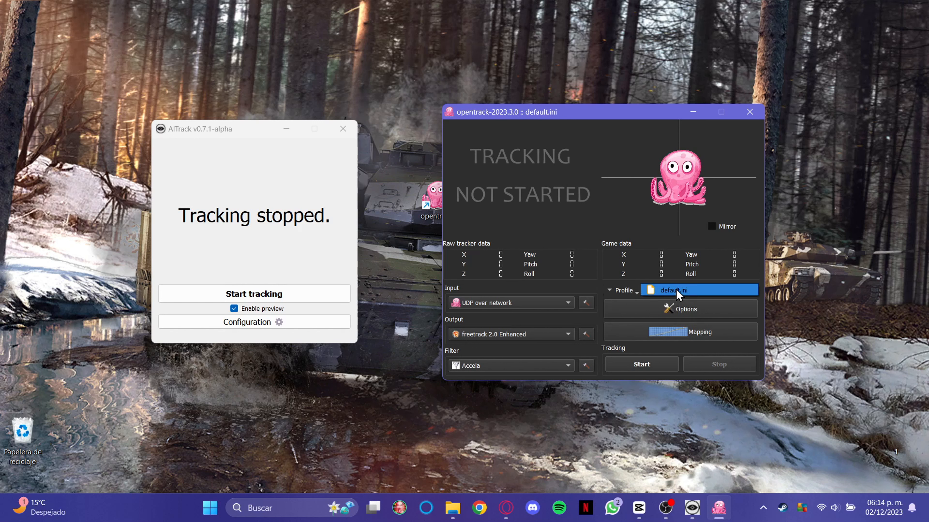
click(686, 294)
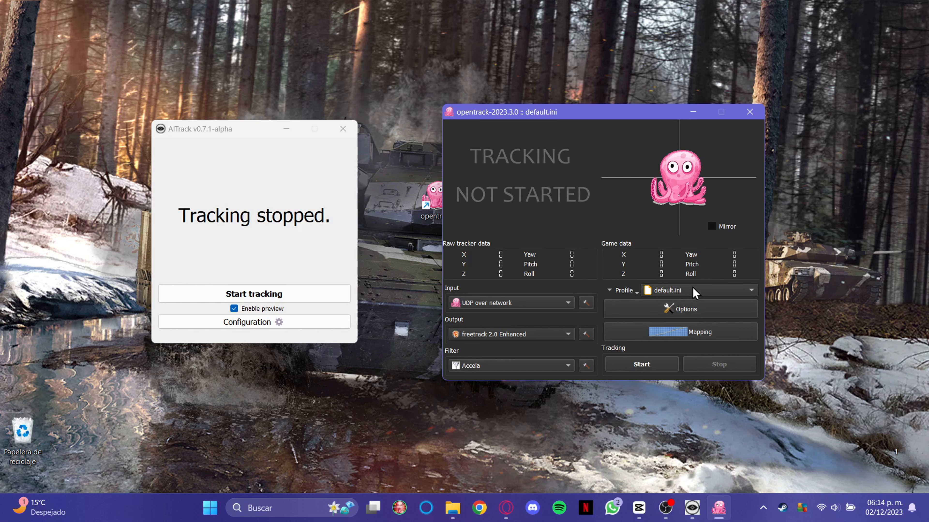
Step: Show the output axis options, start tracking in both AITrack and opentrack, and enable Mirror for the octopus preview
click(674, 308)
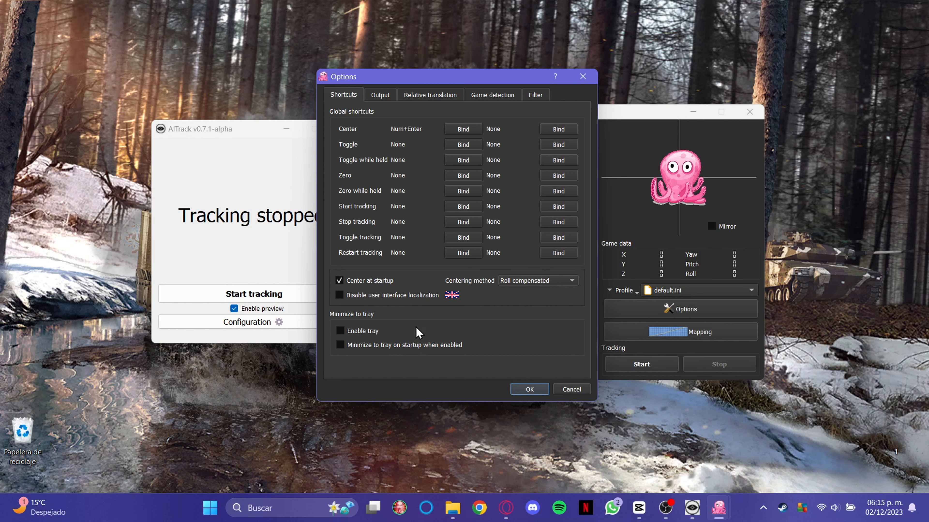
click(386, 96)
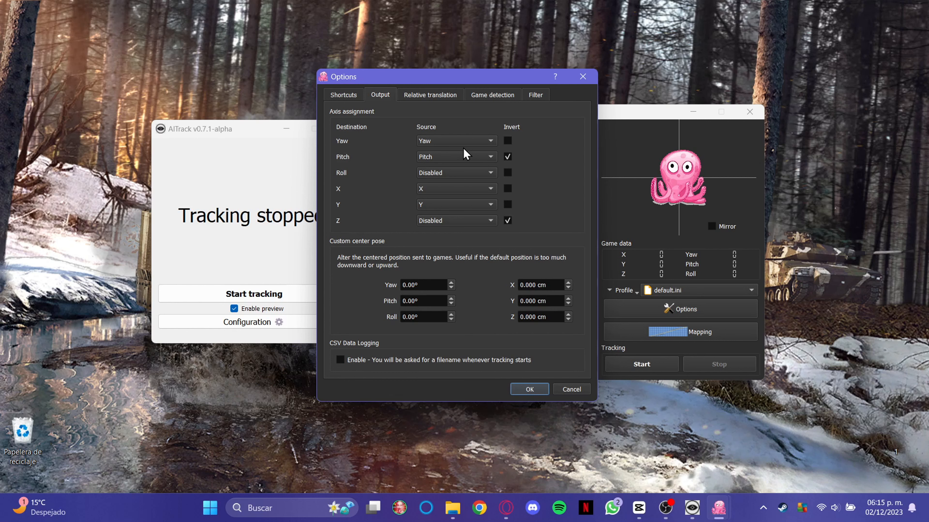
click(235, 299)
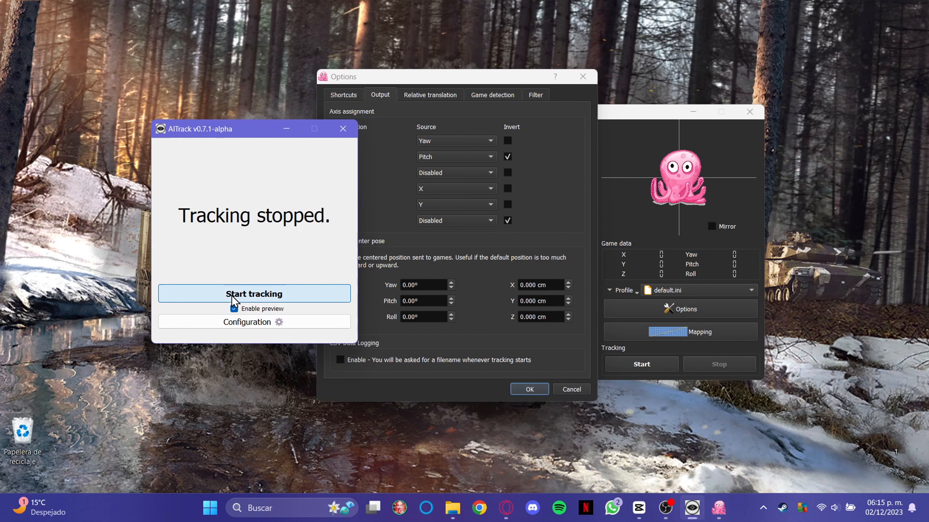
click(467, 80)
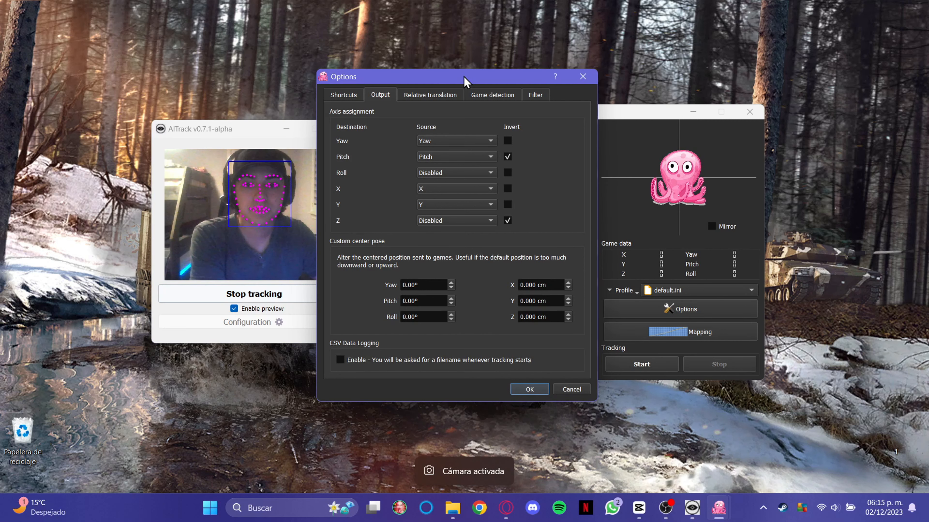
click(645, 366)
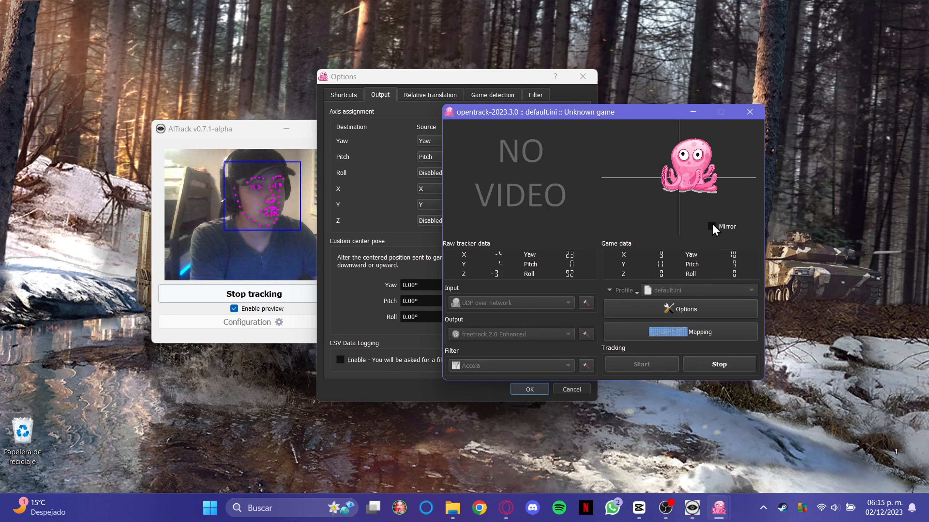
click(711, 227)
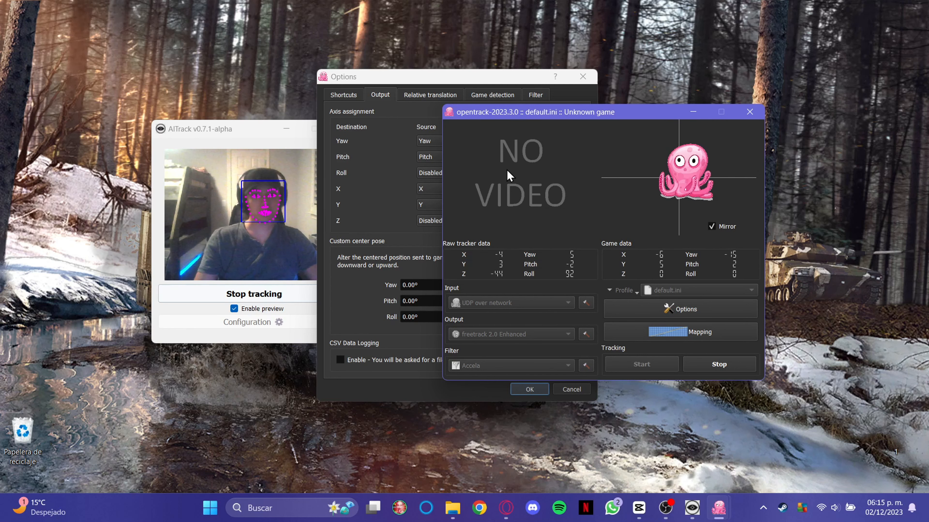
Step: Examine the opentrack options for shortcuts, output axis assignment, relative translation and game detection
click(343, 95)
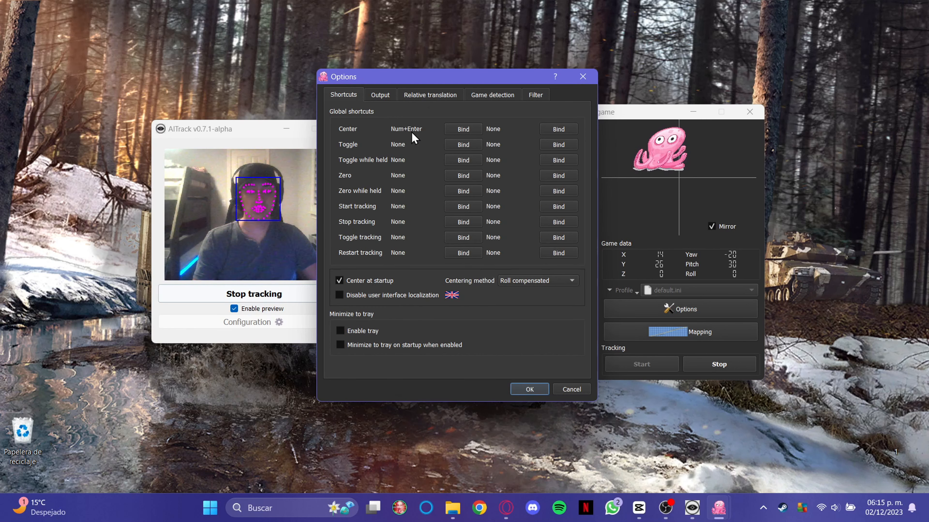
key(Escape)
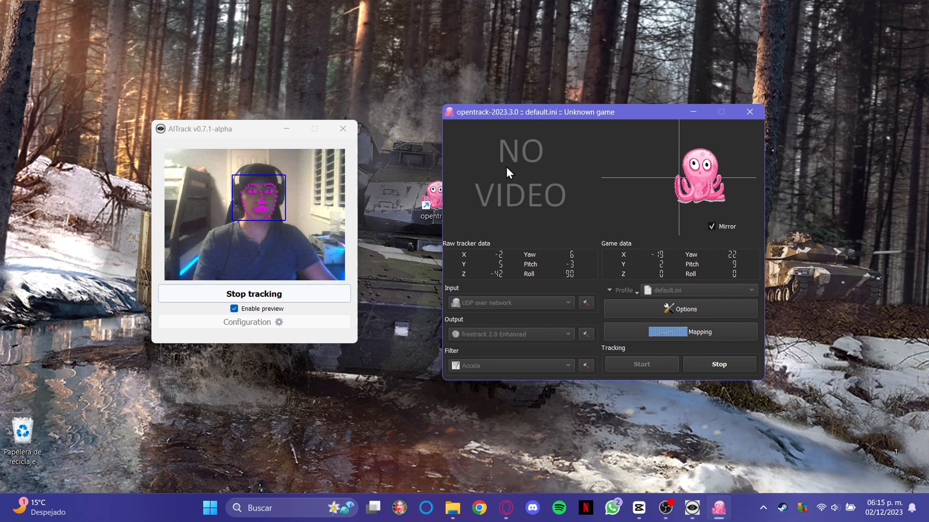
click(647, 312)
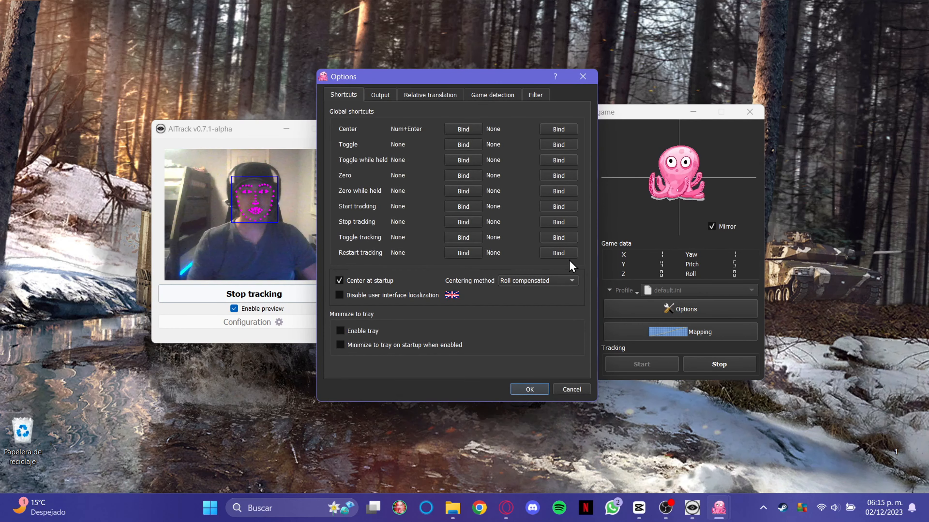
click(379, 101)
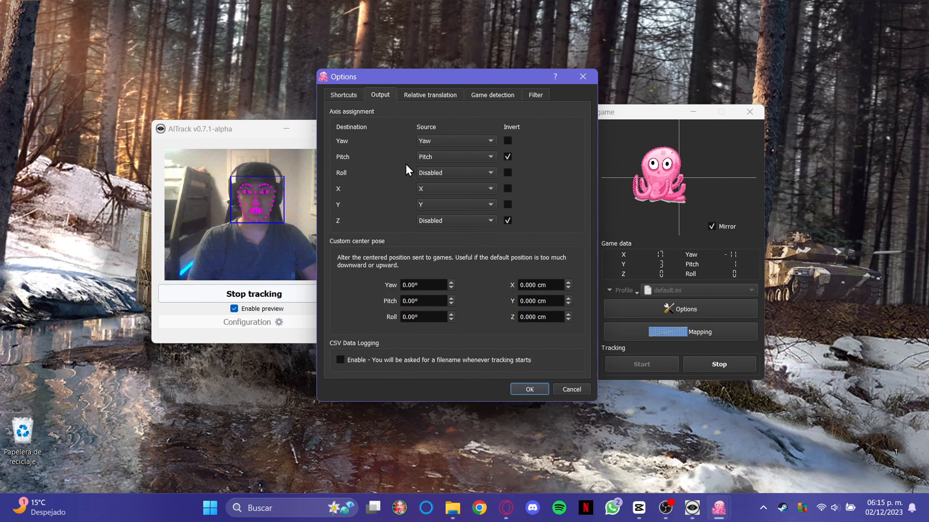
click(429, 141)
click(428, 141)
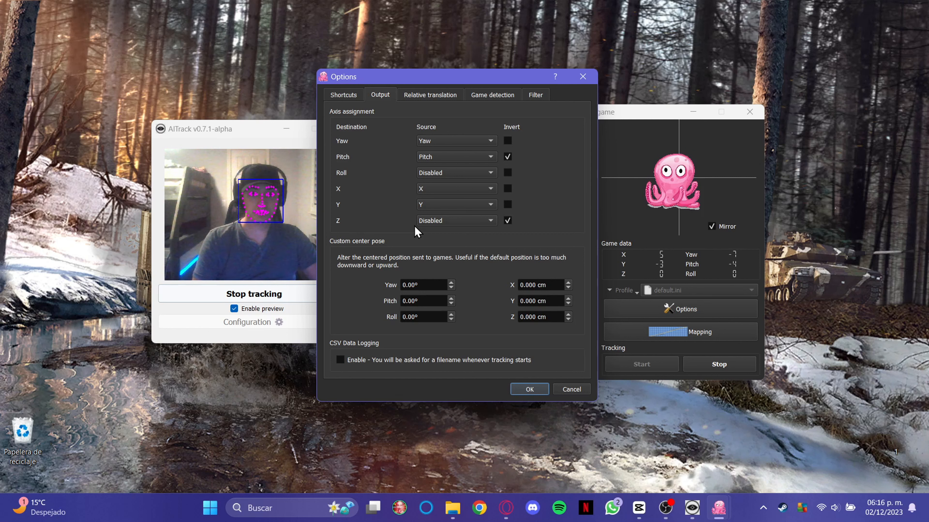
click(434, 97)
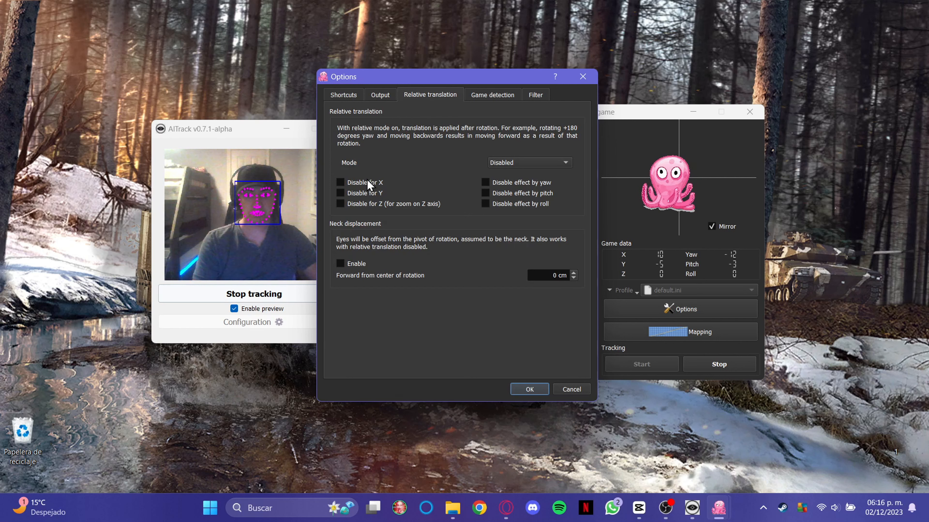
click(498, 97)
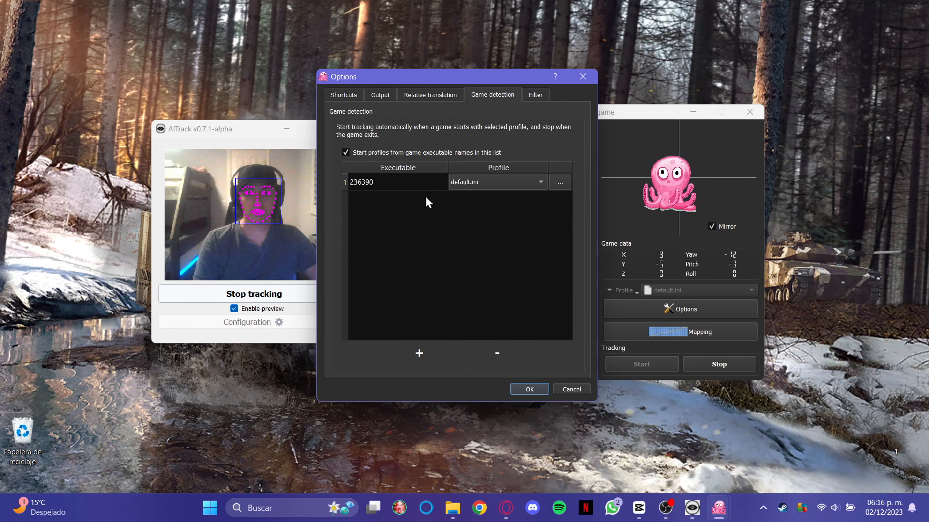
Step: Stop face tracking in AITrack and return to opentrack's game detection options
click(262, 301)
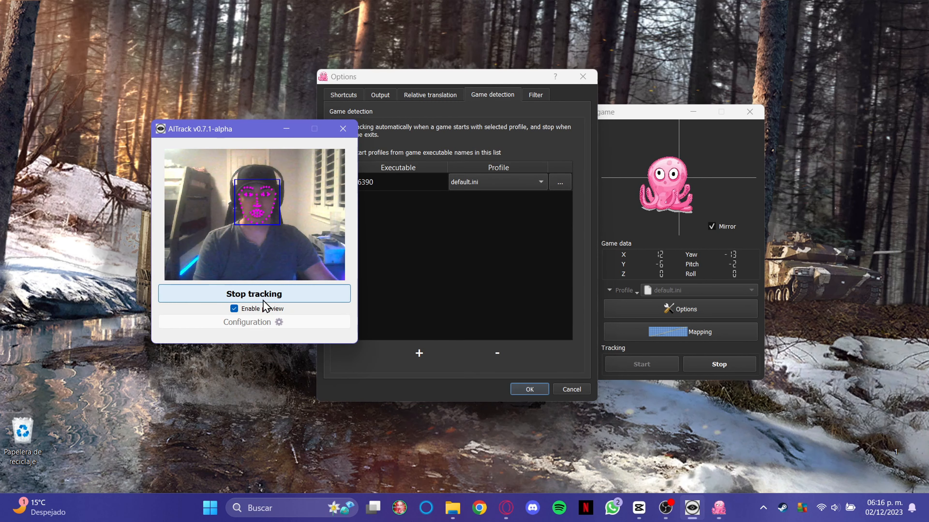
click(263, 301)
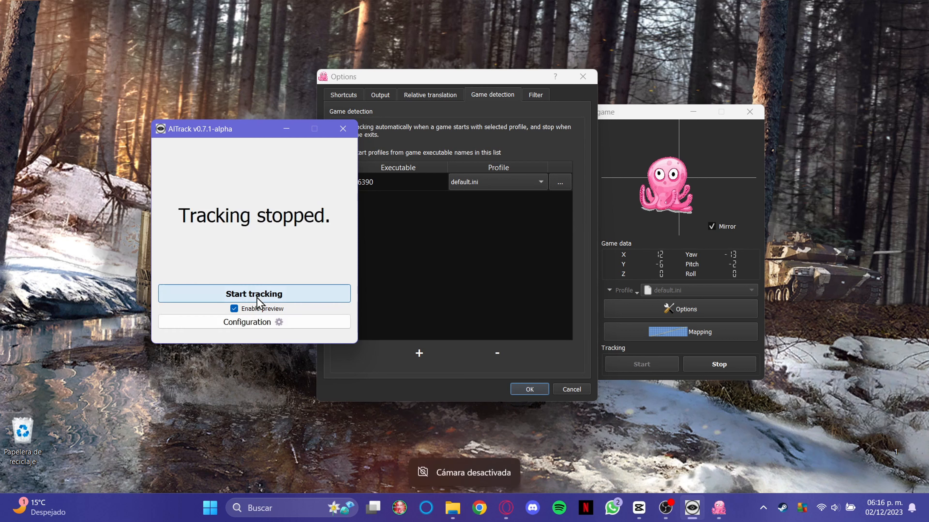
click(297, 301)
click(424, 221)
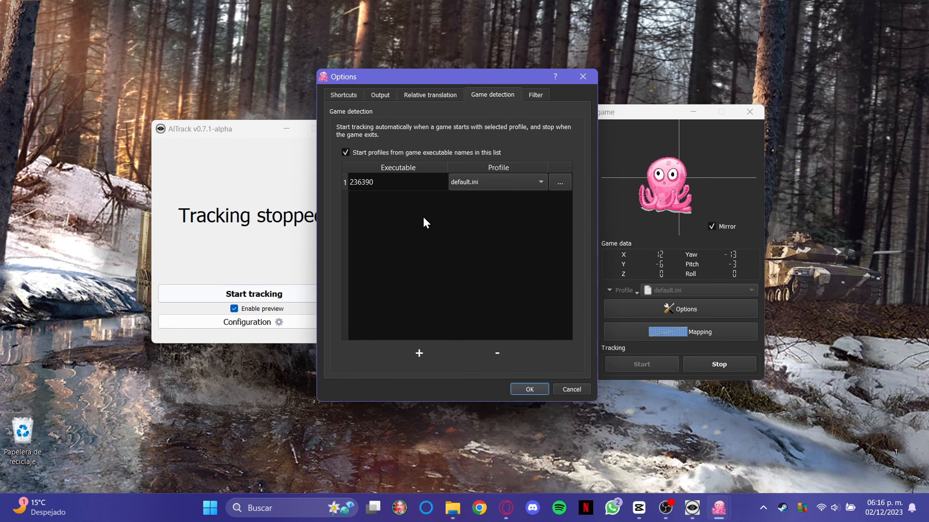
Step: Examine the game executable entry and the filter's smoothing and deadzone settings, and confirm the options
click(384, 183)
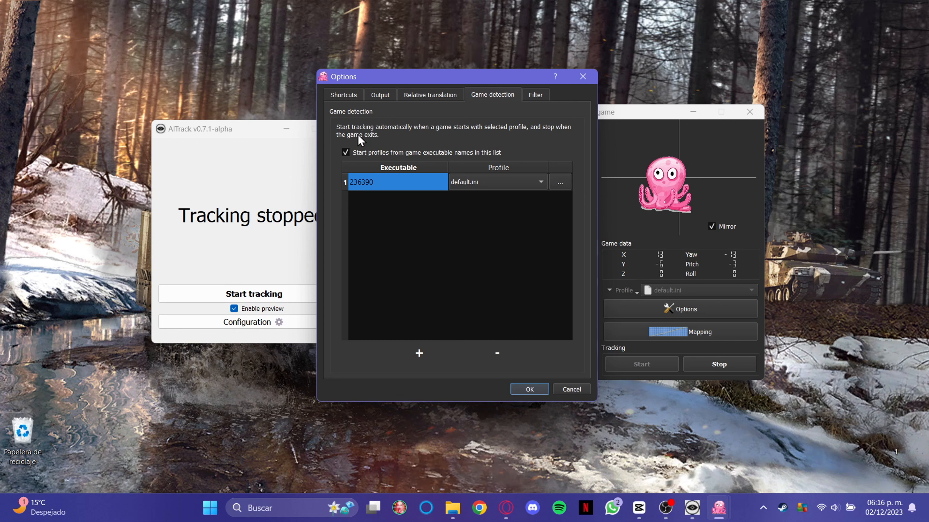
click(398, 221)
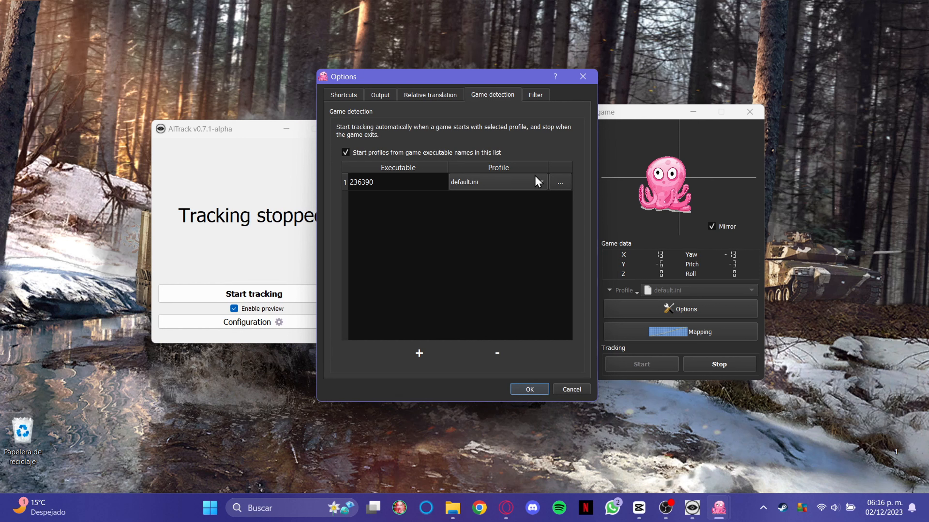
click(536, 96)
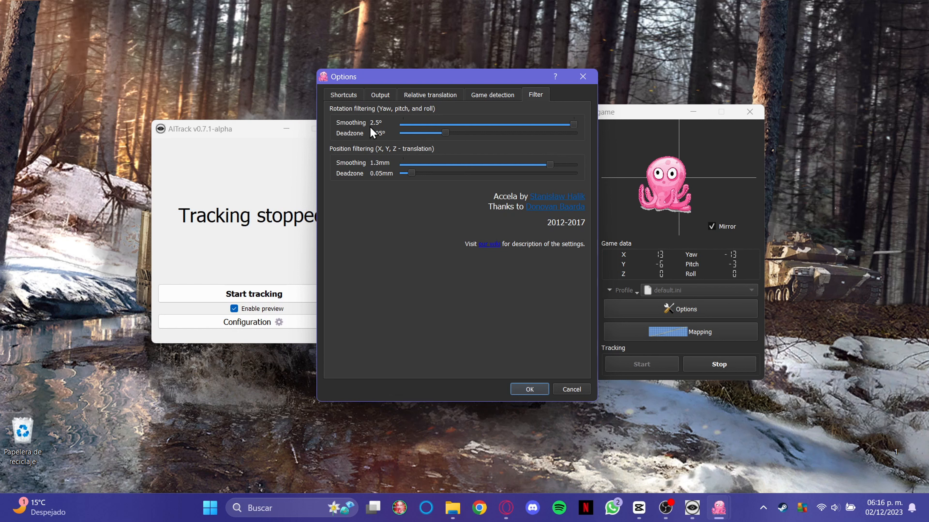
click(529, 389)
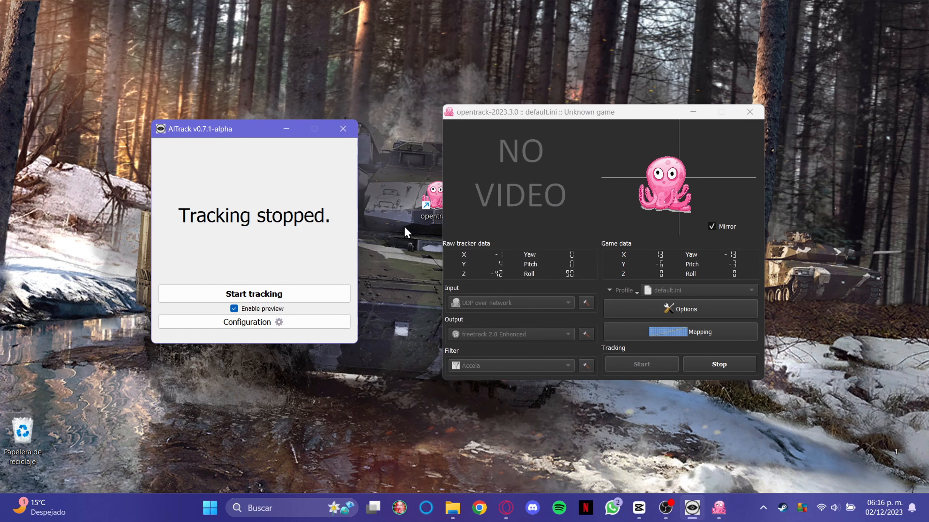
Step: Move the opentrack window closer to AITrack, show the yaw mapping curve and restart face tracking in AITrack
drag(524, 112, 429, 112)
click(543, 331)
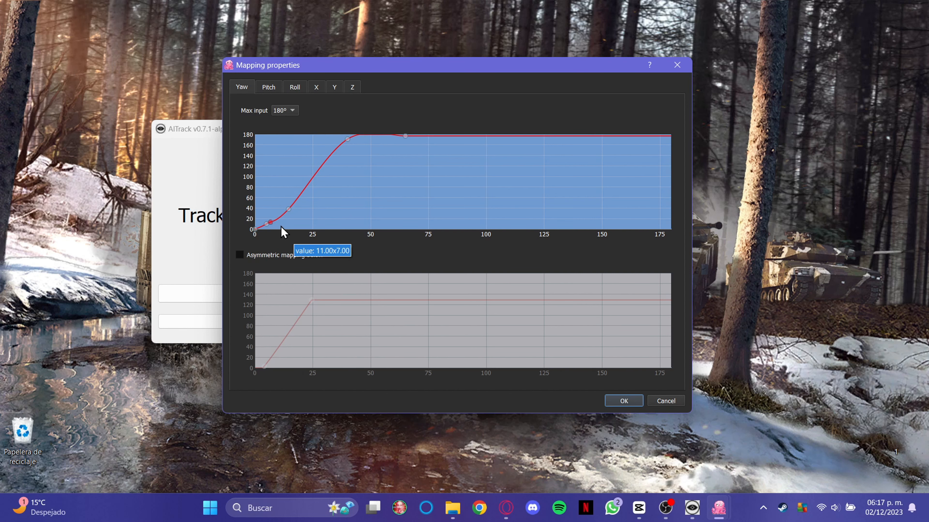
click(193, 297)
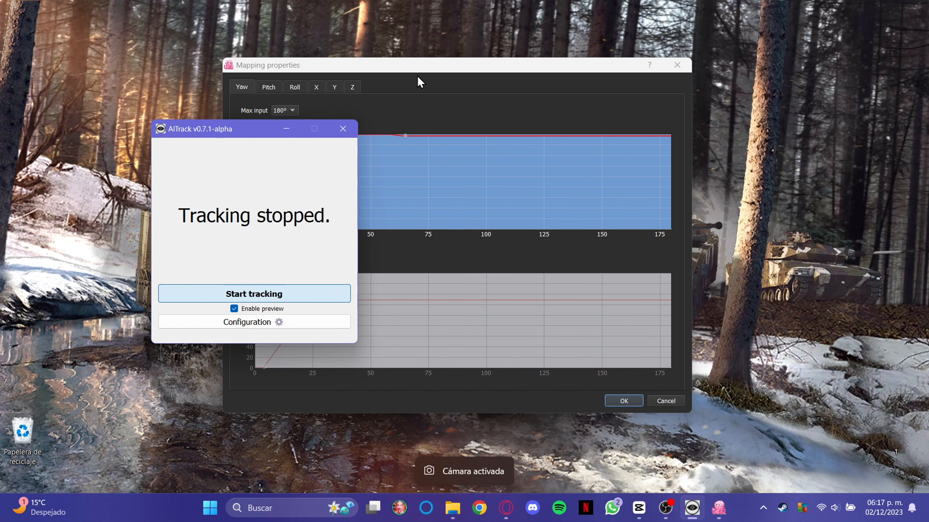
click(435, 89)
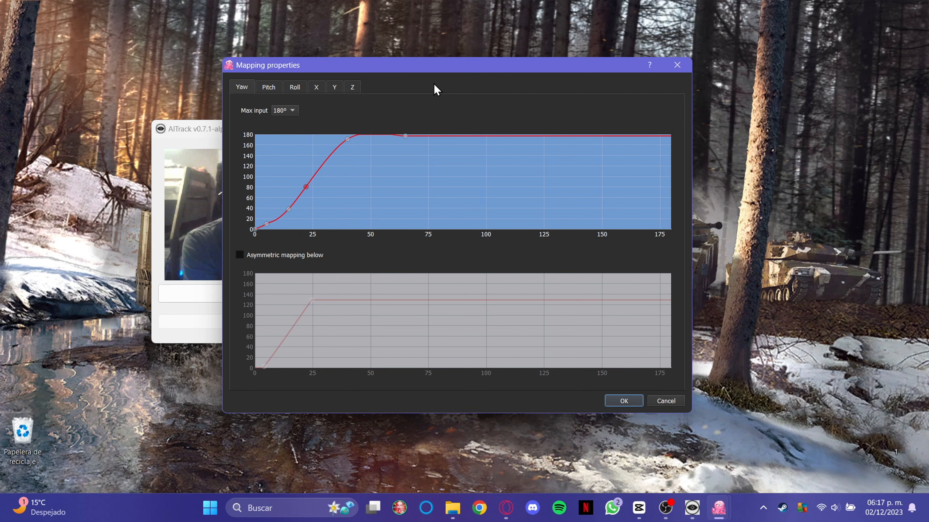
Step: Arrange the mapping and opentrack windows side by side to examine the yaw curve during tracking, and close the mapping properties
drag(429, 70, 332, 147)
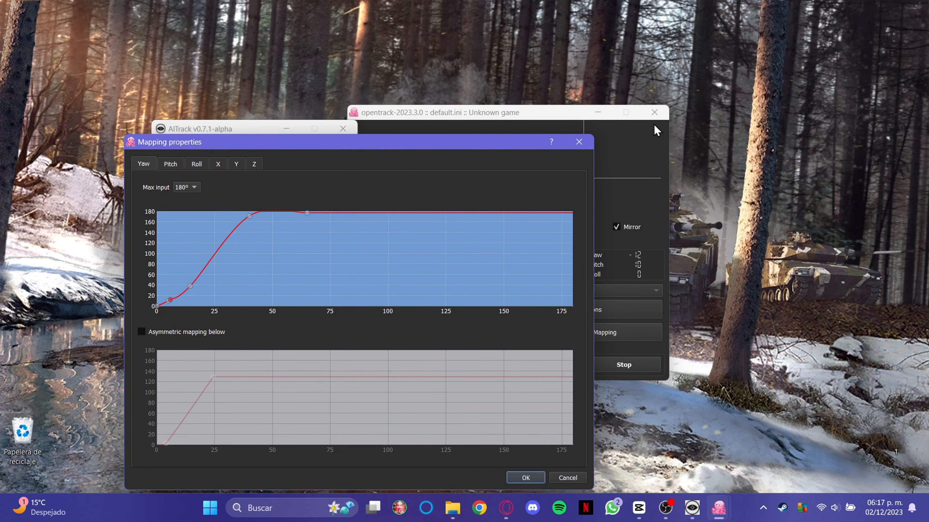
drag(506, 115, 734, 109)
drag(439, 144, 421, 105)
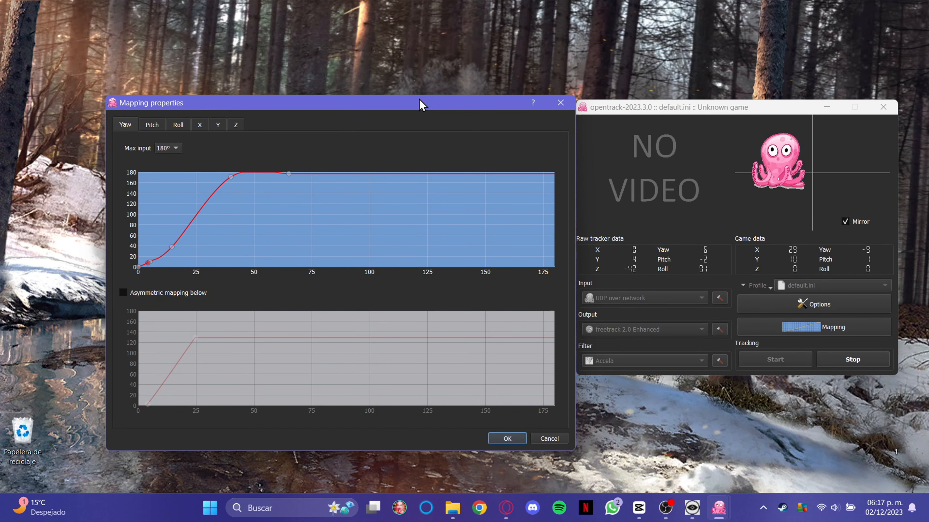
click(561, 103)
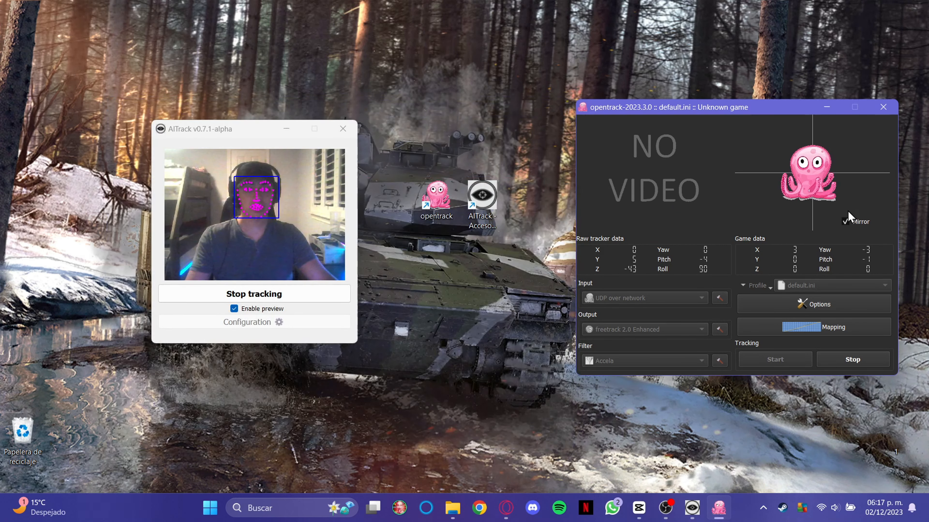
Step: Open the mapping properties and shift the yaw curve's upper control point to about 46° input and 170° output, keeping maximum input at 180°
click(877, 328)
drag(431, 68, 375, 72)
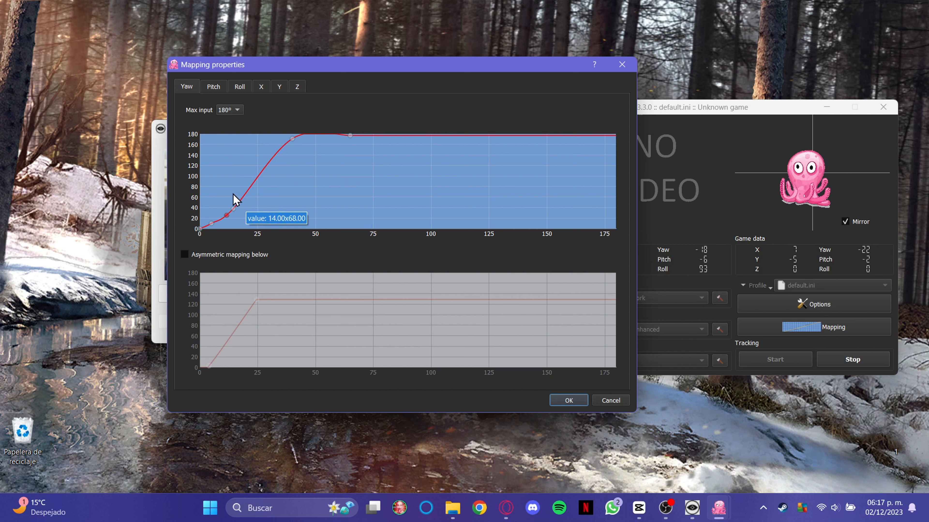
mouse_move(292, 139)
mouse_down()
mouse_move(300, 170)
mouse_move(273, 183)
mouse_move(259, 205)
mouse_move(304, 140)
mouse_up()
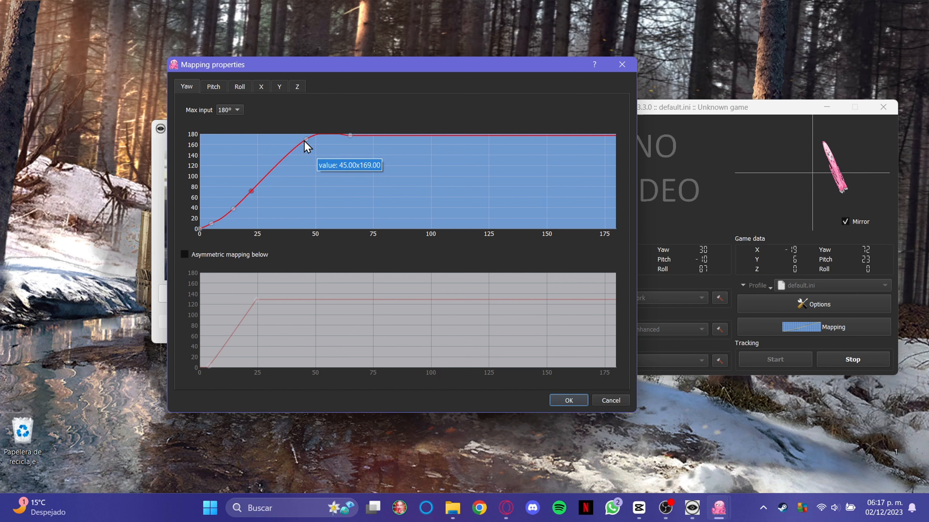
click(237, 111)
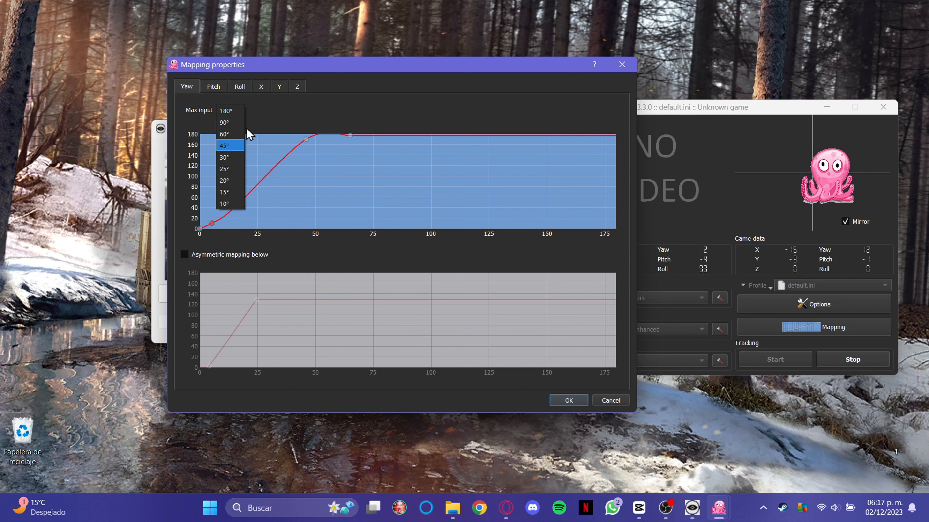
click(267, 113)
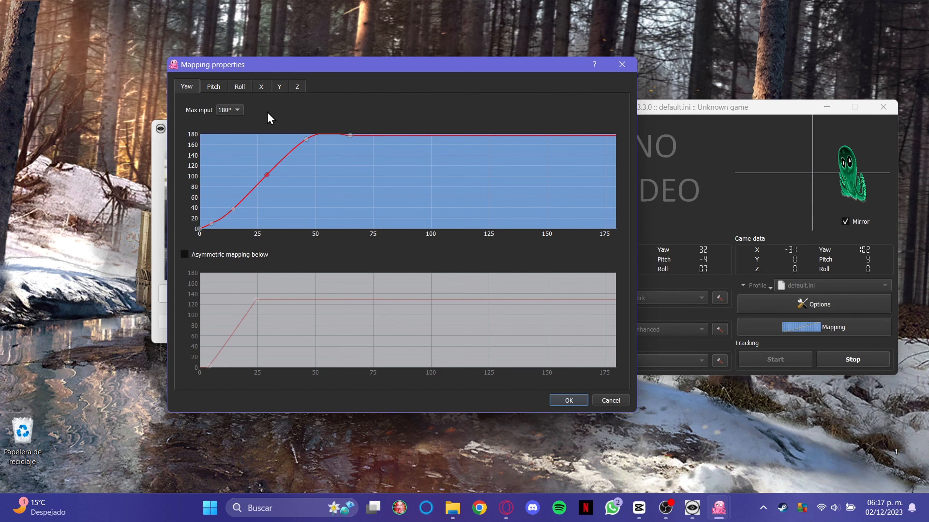
Step: Set the pitch mapping's maximum output to 180°, dismiss the antivirus popup and raise the control point near 27° input to about 117° output
click(210, 88)
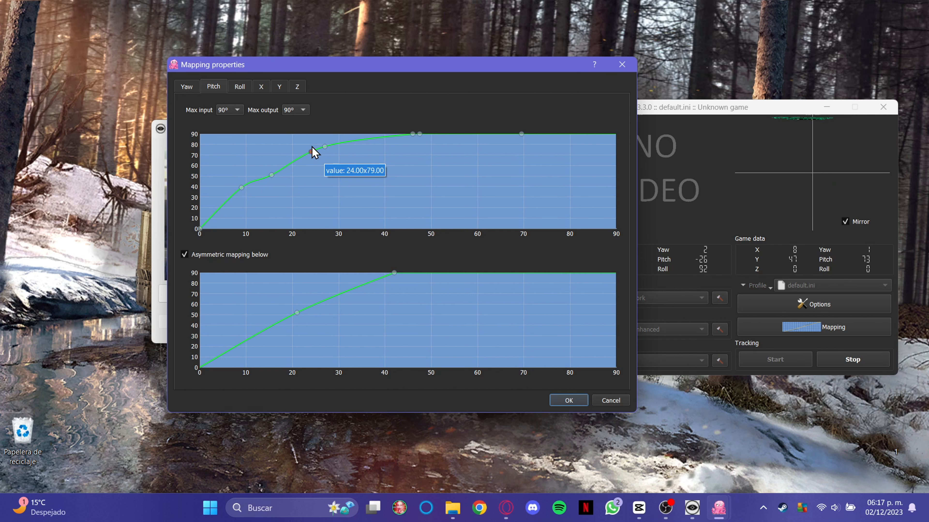
click(301, 109)
click(298, 98)
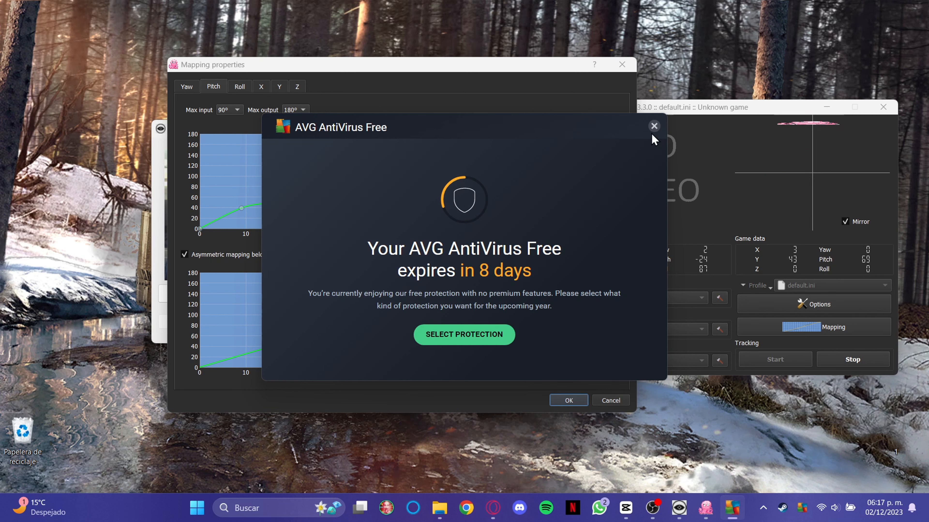
click(654, 126)
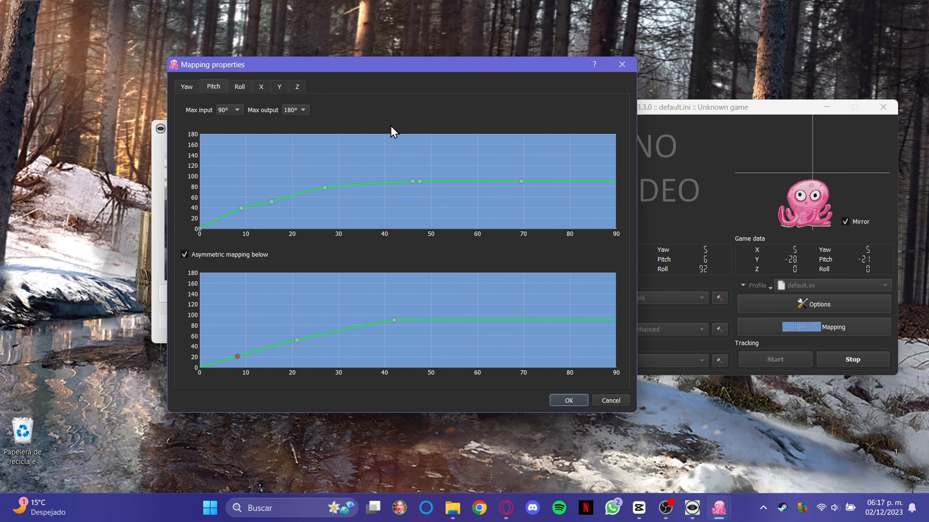
mouse_move(271, 201)
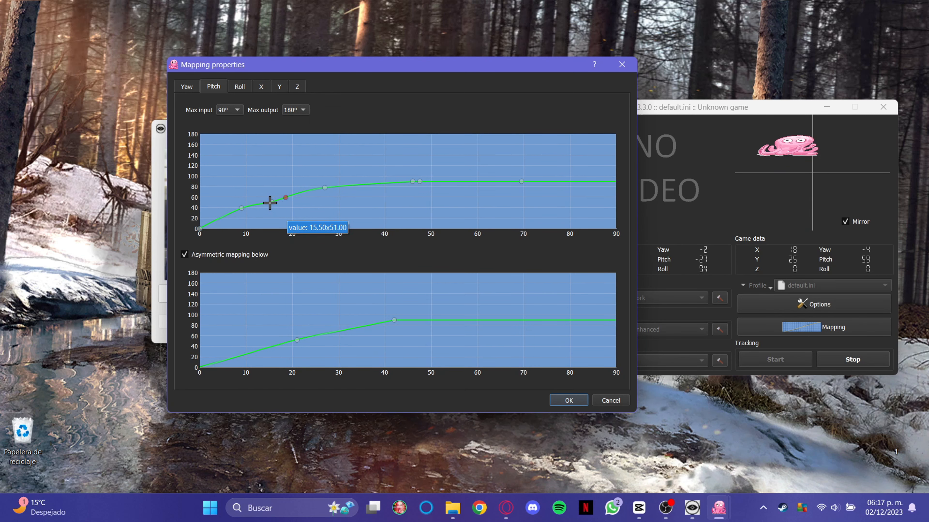
drag(325, 187, 327, 167)
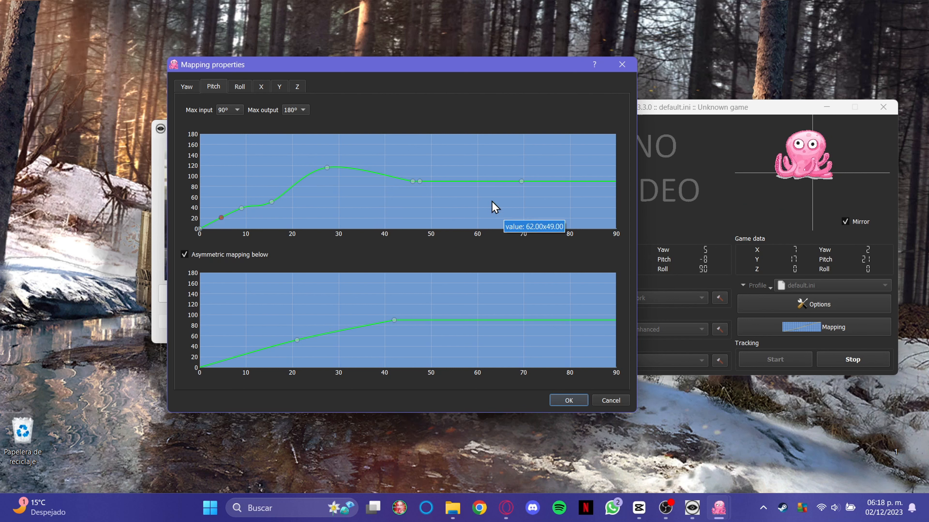
Step: View the roll and X mapping curves, and reshape the Y curve by placing its middle point at about 4.5 cm input and 60 cm output
click(239, 87)
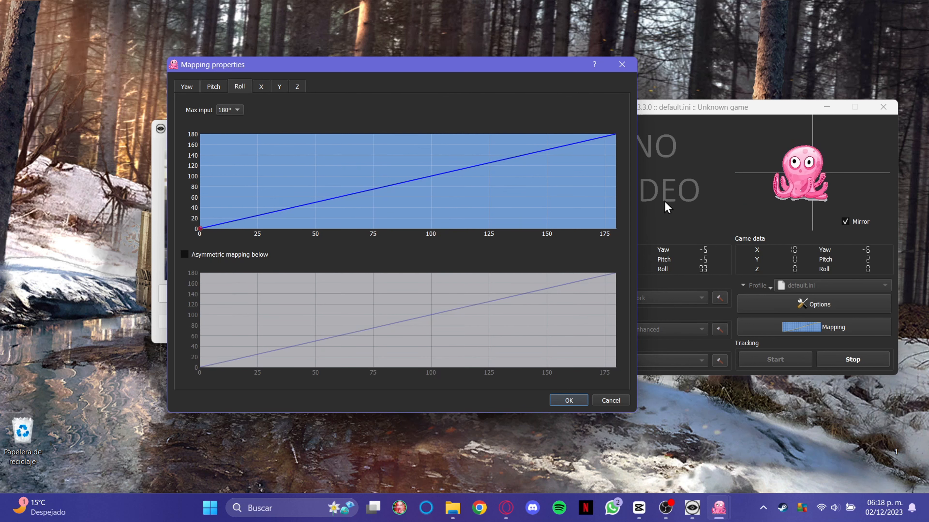
click(260, 88)
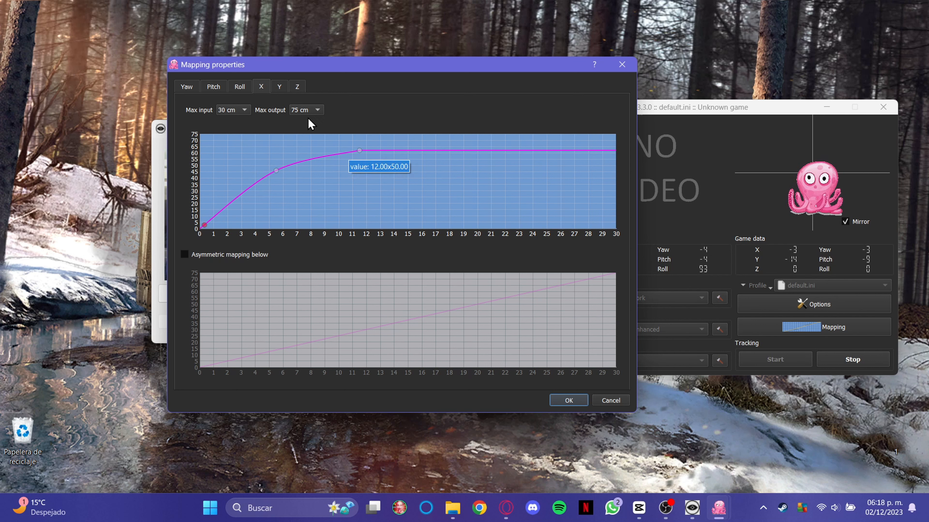
click(280, 87)
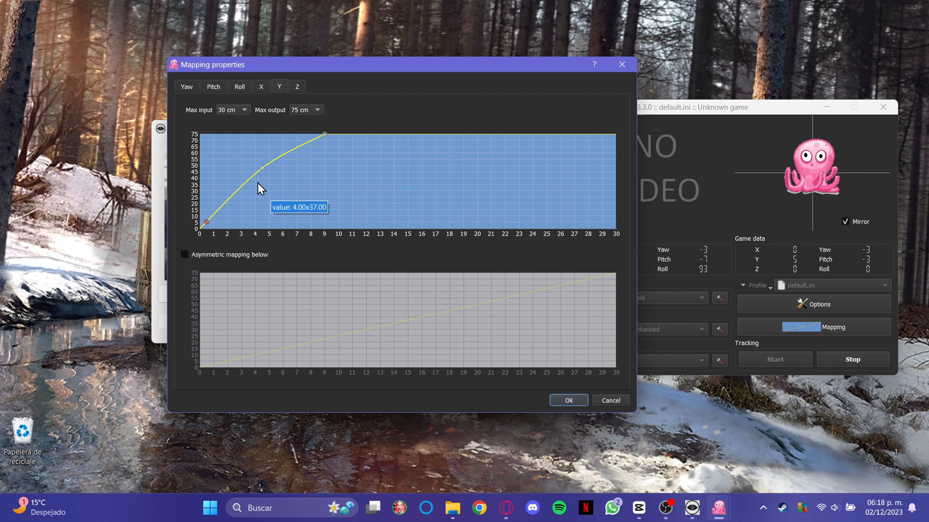
drag(262, 167, 256, 161)
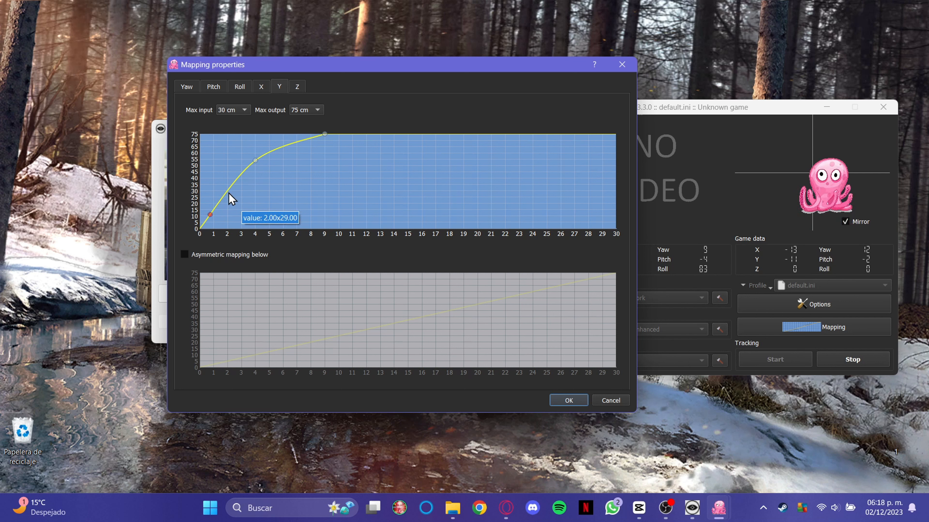
mouse_move(254, 160)
mouse_down()
mouse_move(229, 149)
mouse_move(473, 190)
mouse_move(258, 166)
mouse_move(247, 154)
mouse_up()
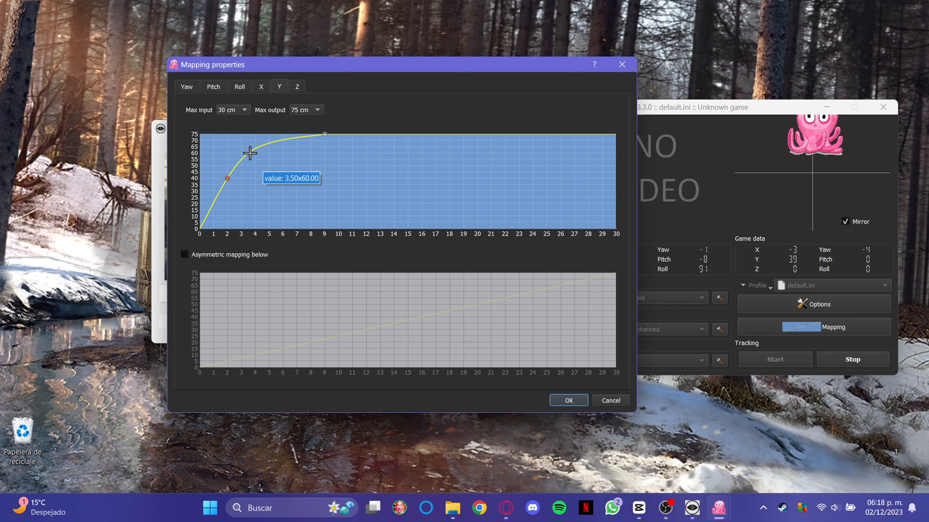
drag(250, 153, 249, 153)
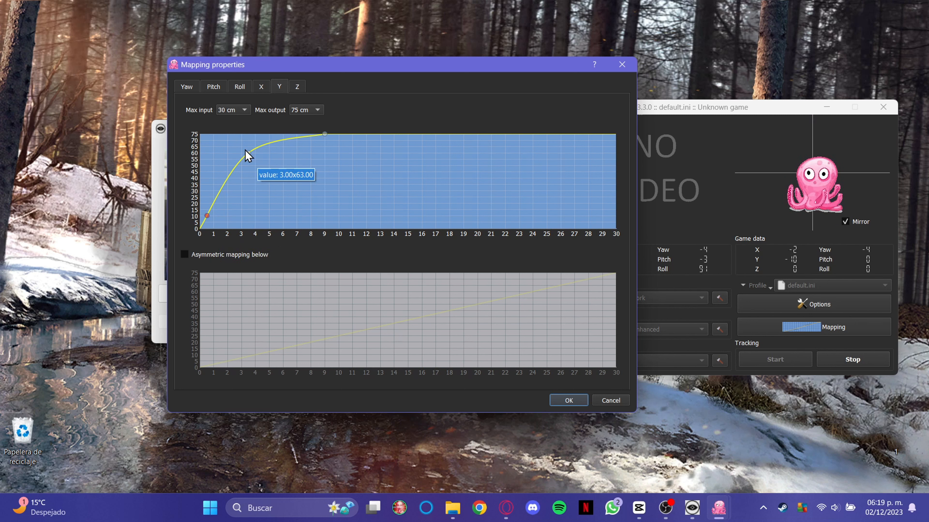
mouse_move(248, 151)
mouse_down()
mouse_move(224, 159)
mouse_move(265, 153)
mouse_up()
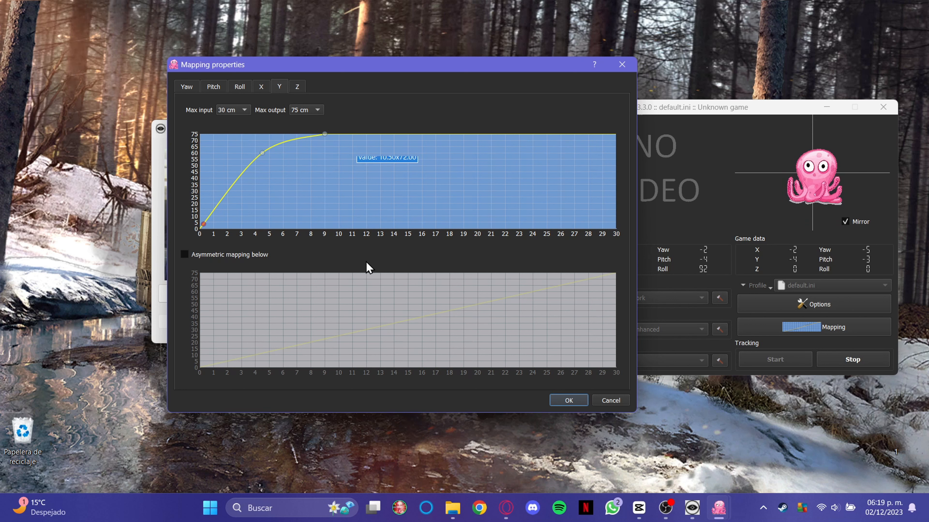
Step: Examine the Z mapping curve and confirm the mapping changes
click(297, 89)
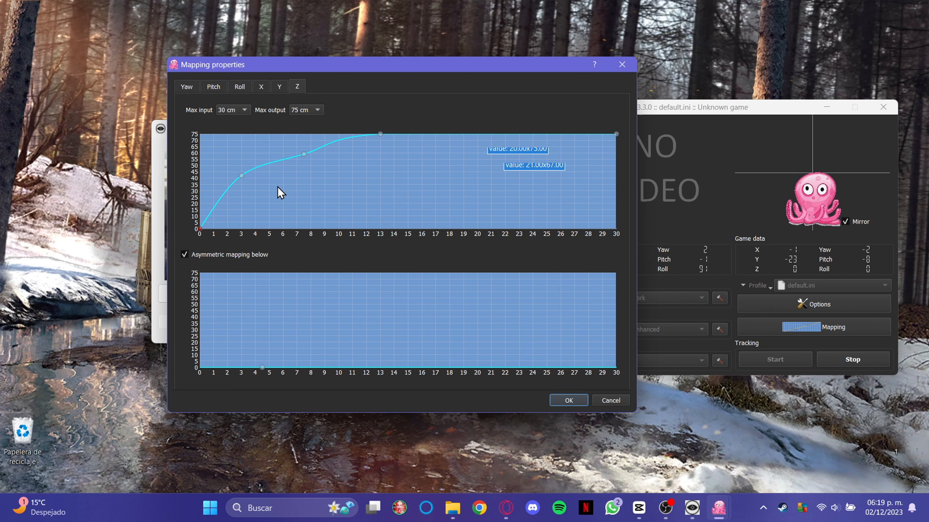
click(572, 402)
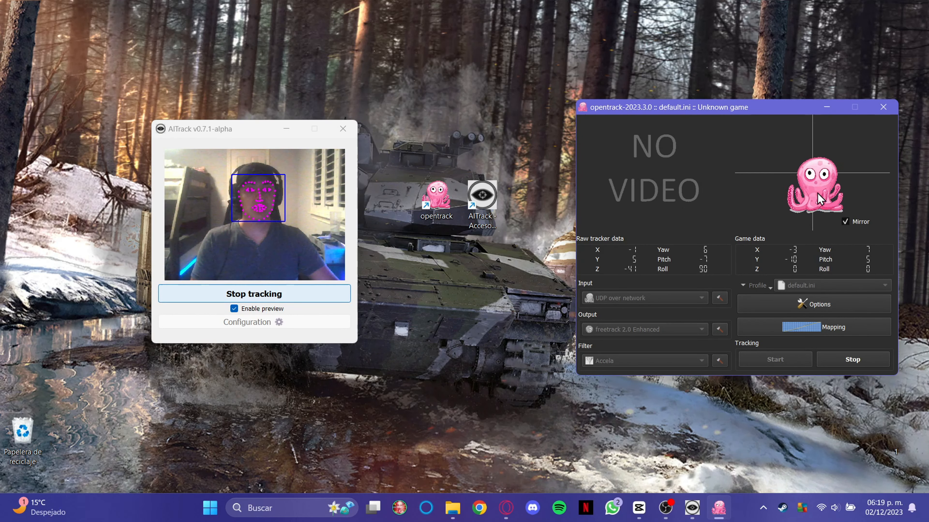
Step: Turn off the Mirror option for opentrack's octopus pose preview
click(843, 221)
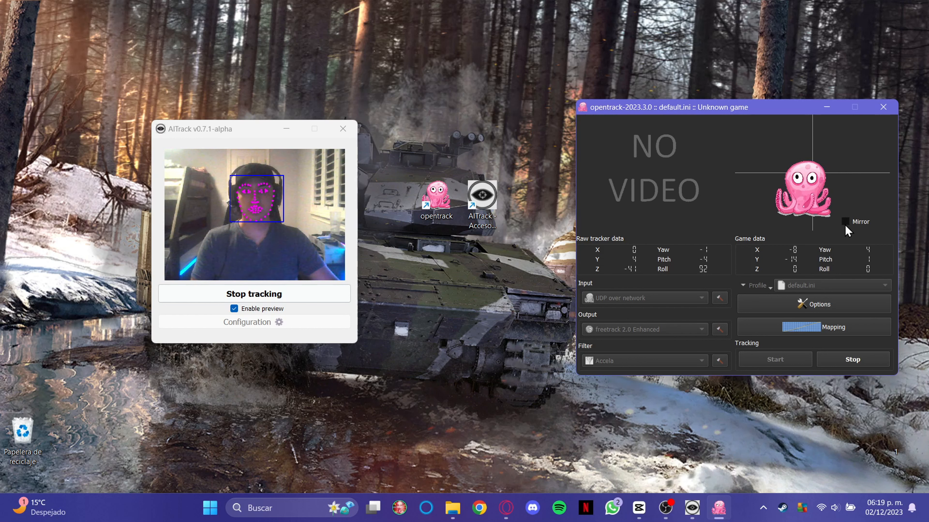
click(844, 222)
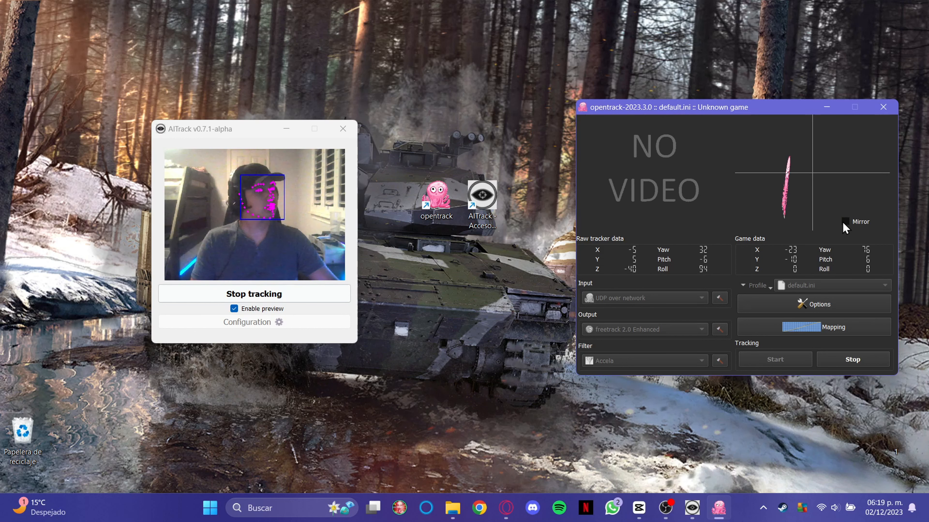